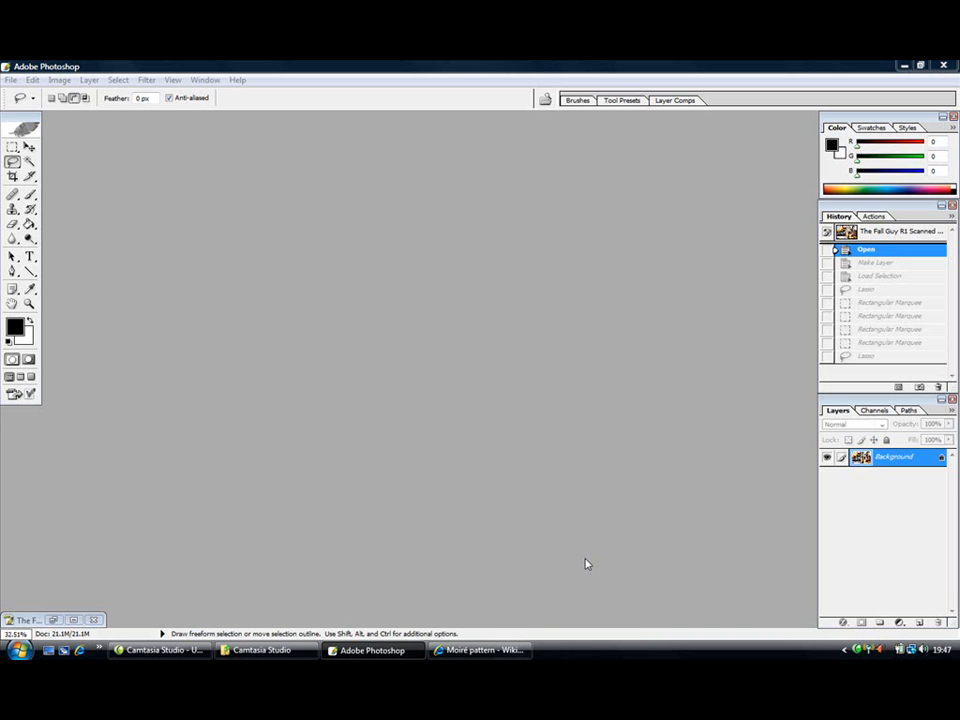
Restore the minimized Fall Guy R1 Scanned Cover.jpg document and display it at actual pixels
left_click(55, 621)
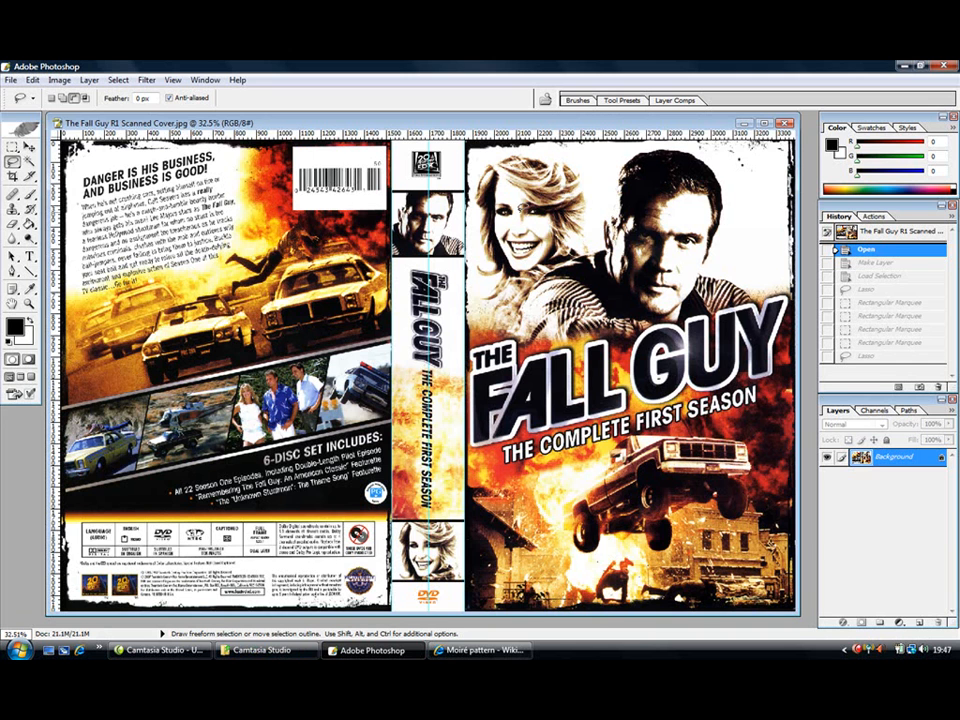
left_click_drag(588, 122, 581, 127)
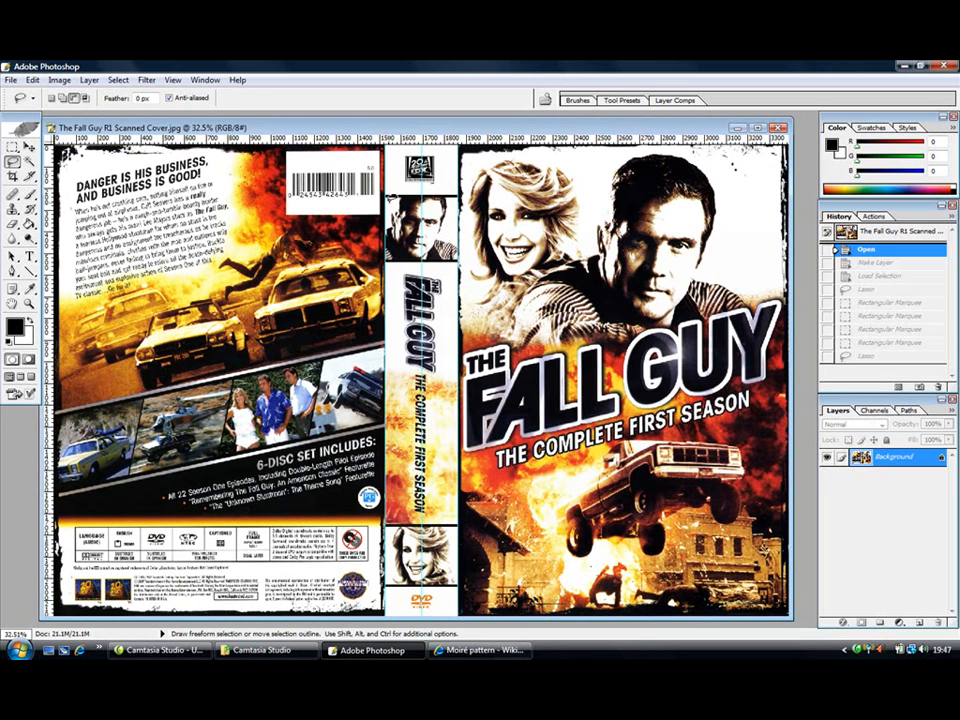
left_click(29, 147)
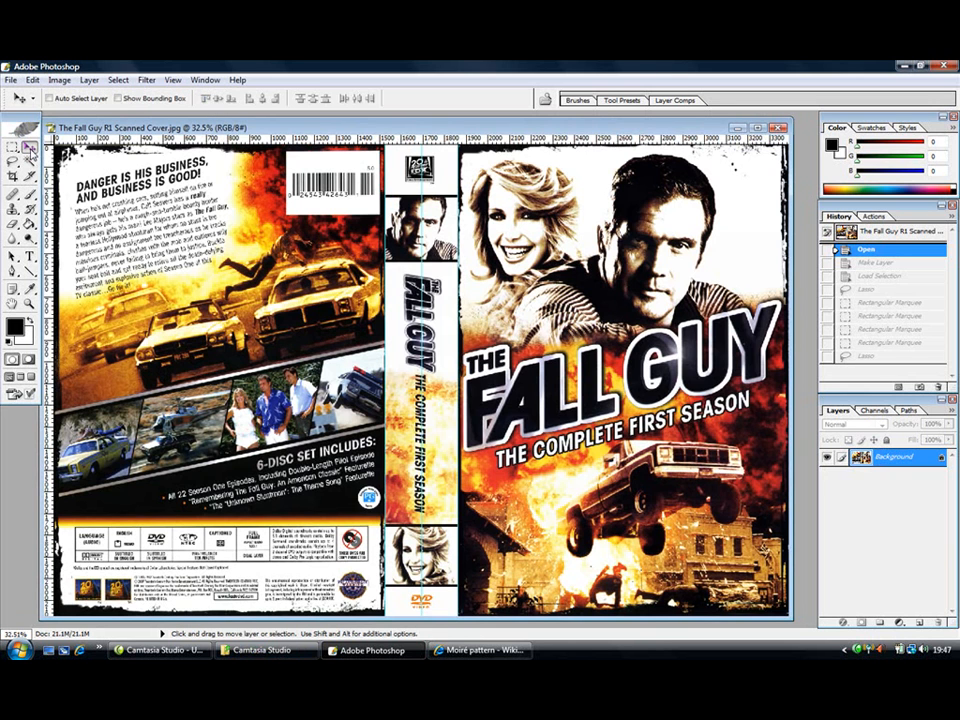
left_click(29, 302)
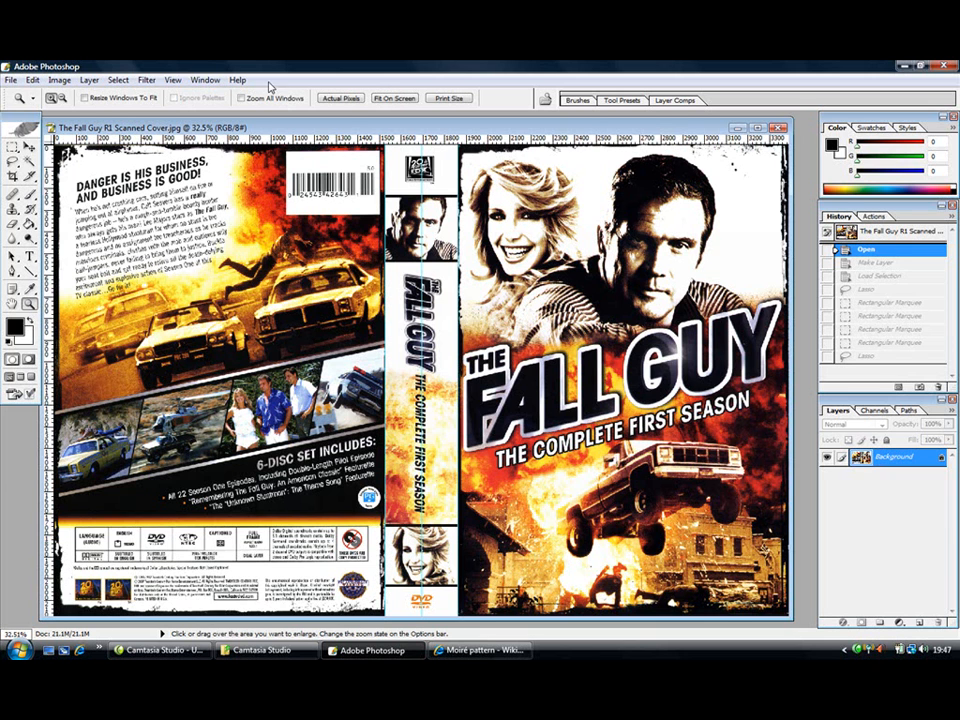
left_click(342, 99)
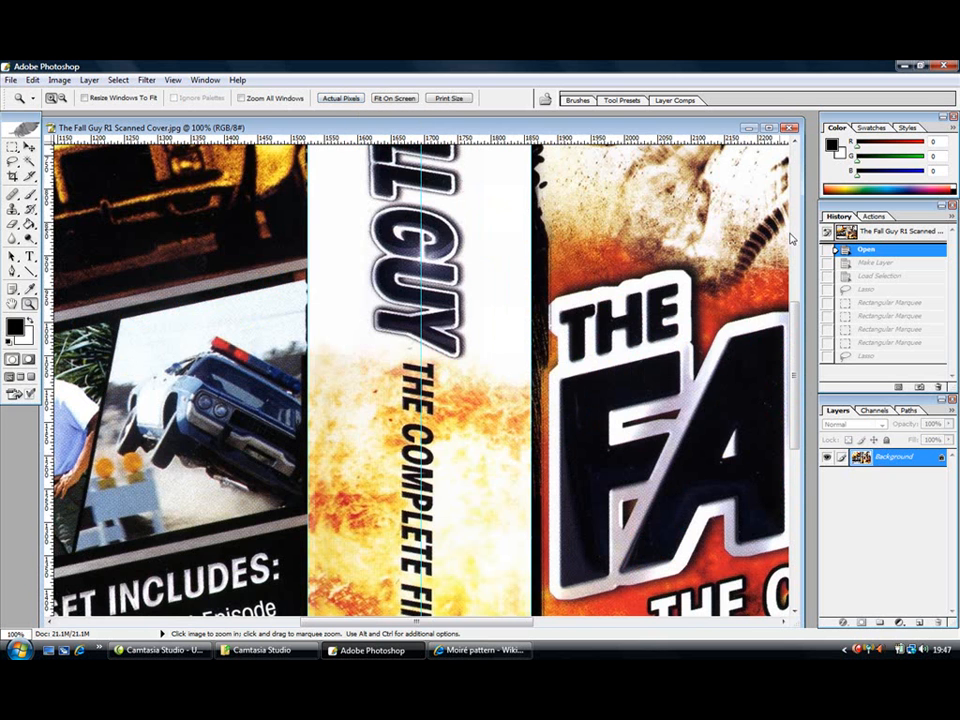
Examine the spine, front cover and back cover at 100%, and enlarge the back-cover group photo to 200% to inspect the print pattern
left_click_drag(795, 344, 795, 206)
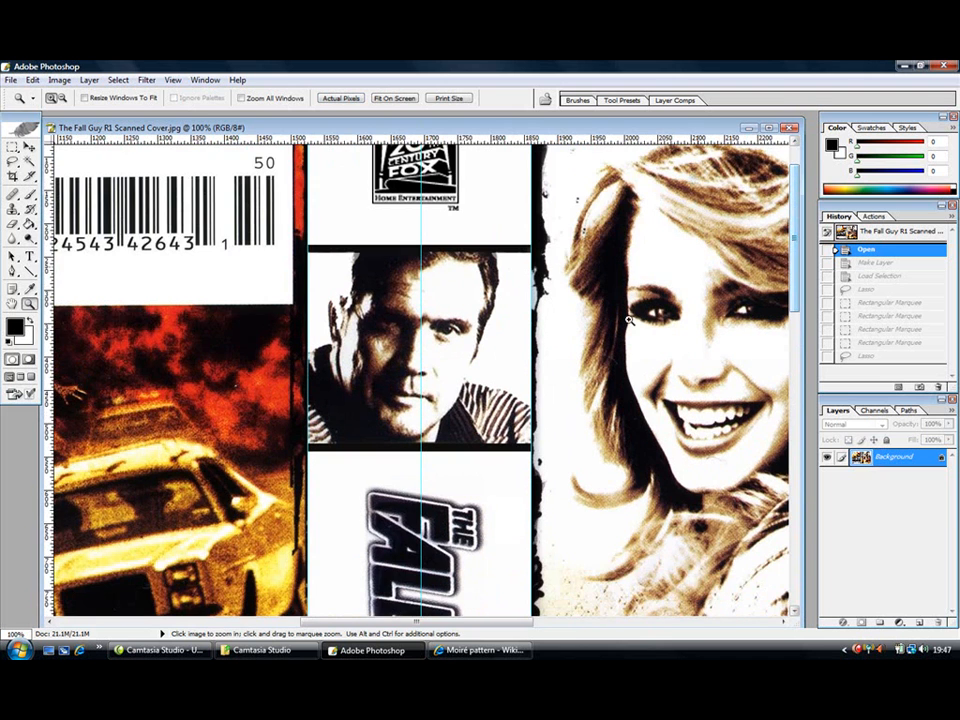
left_click_drag(388, 623, 465, 627)
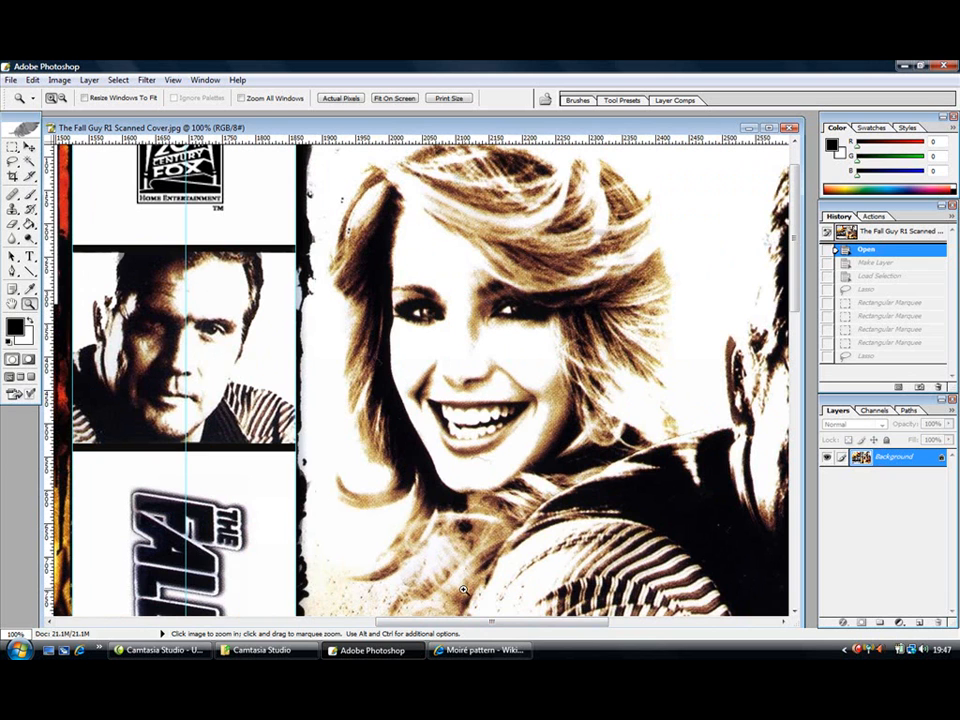
left_click_drag(412, 621, 527, 622)
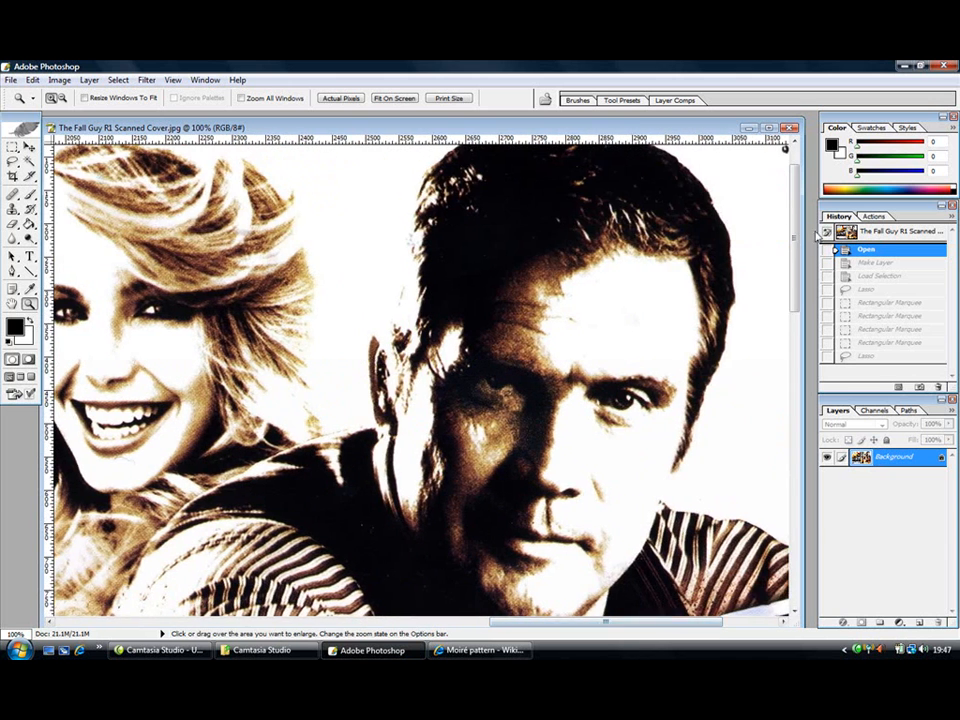
scroll(612, 256, "down", 10)
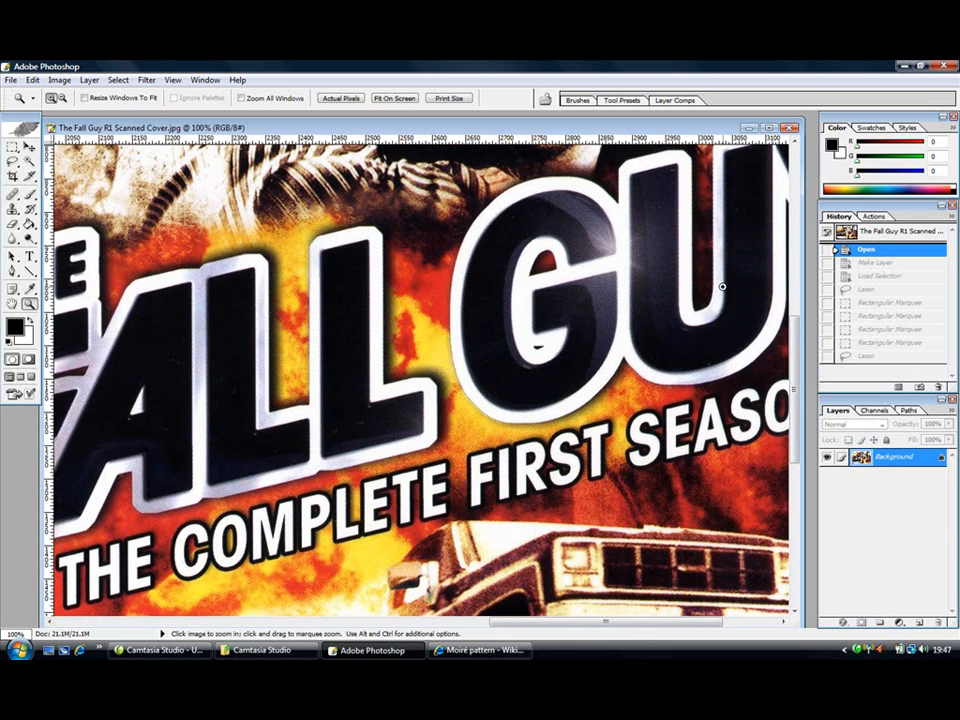
left_click_drag(795, 338, 795, 481)
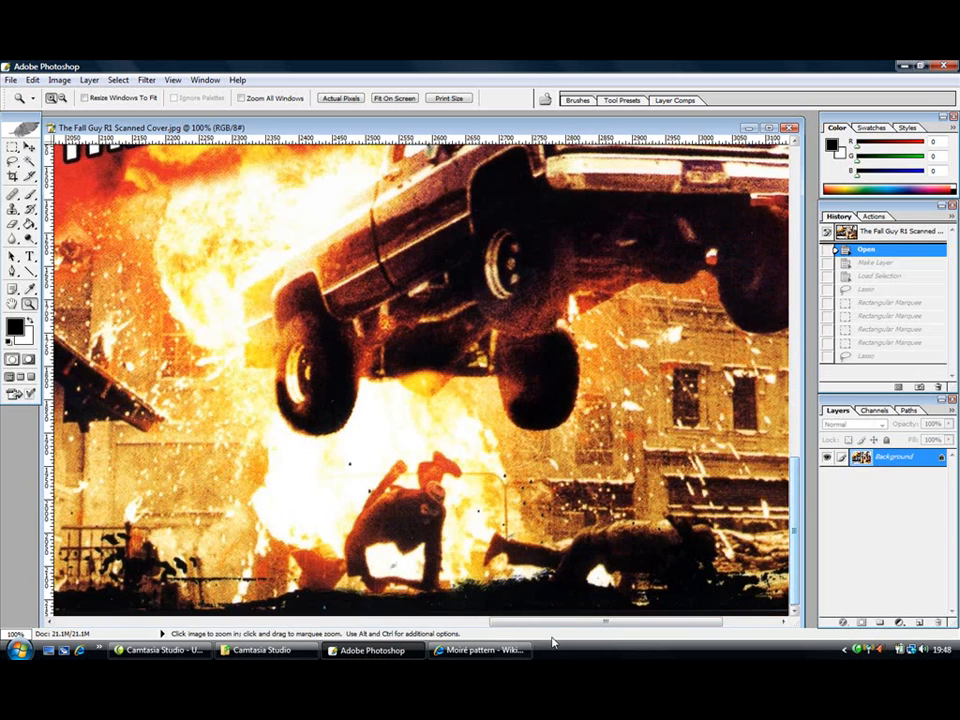
left_click_drag(552, 624, 317, 624)
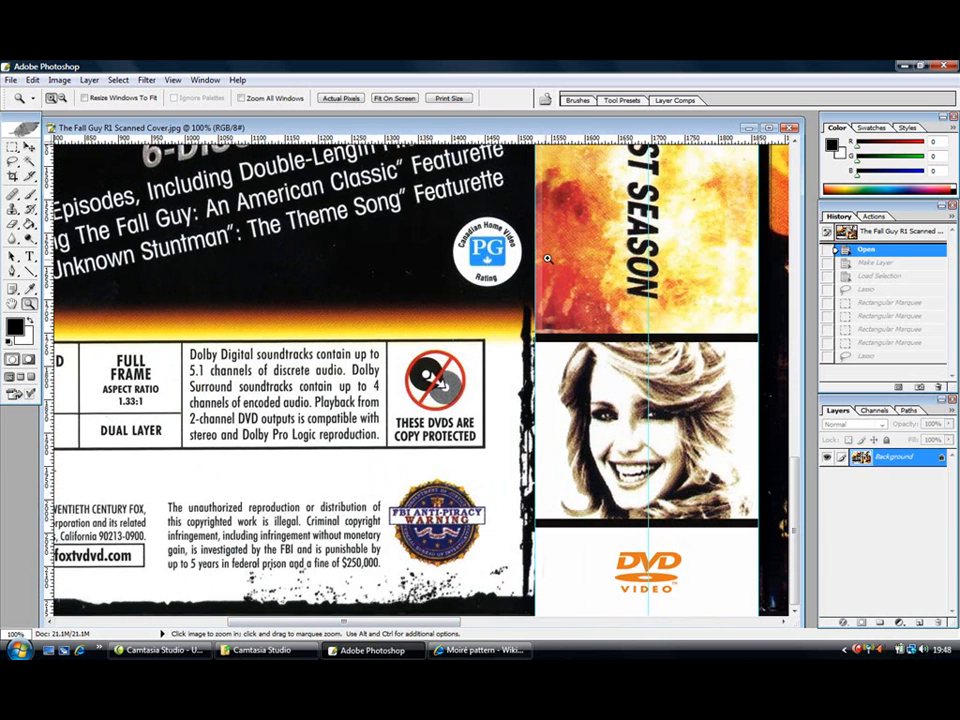
left_click_drag(430, 626, 277, 627)
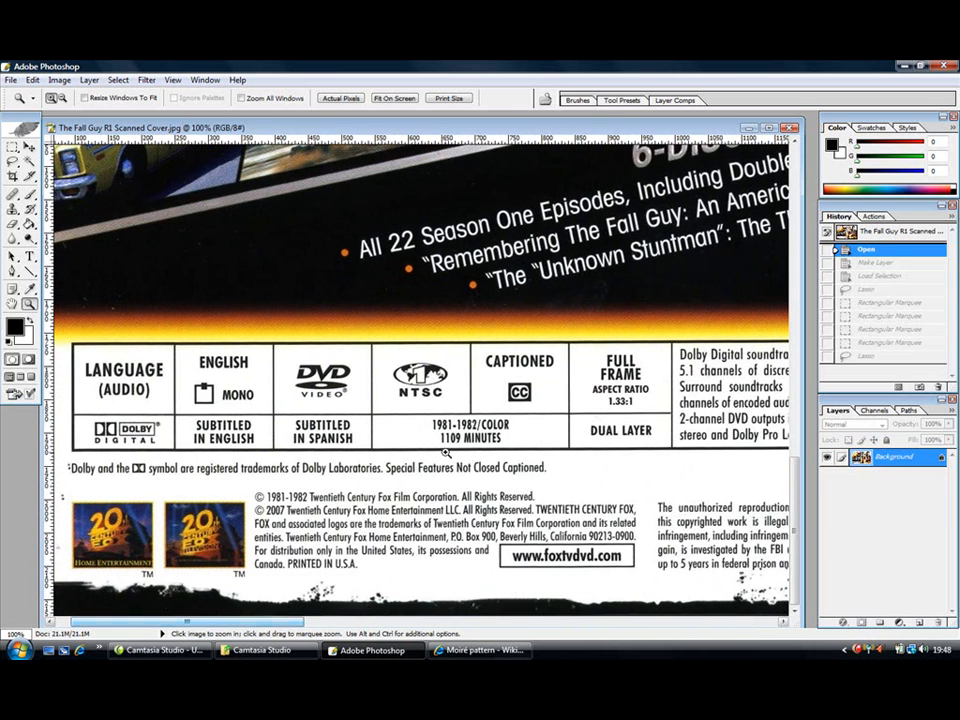
scroll(795, 511, "up", 3)
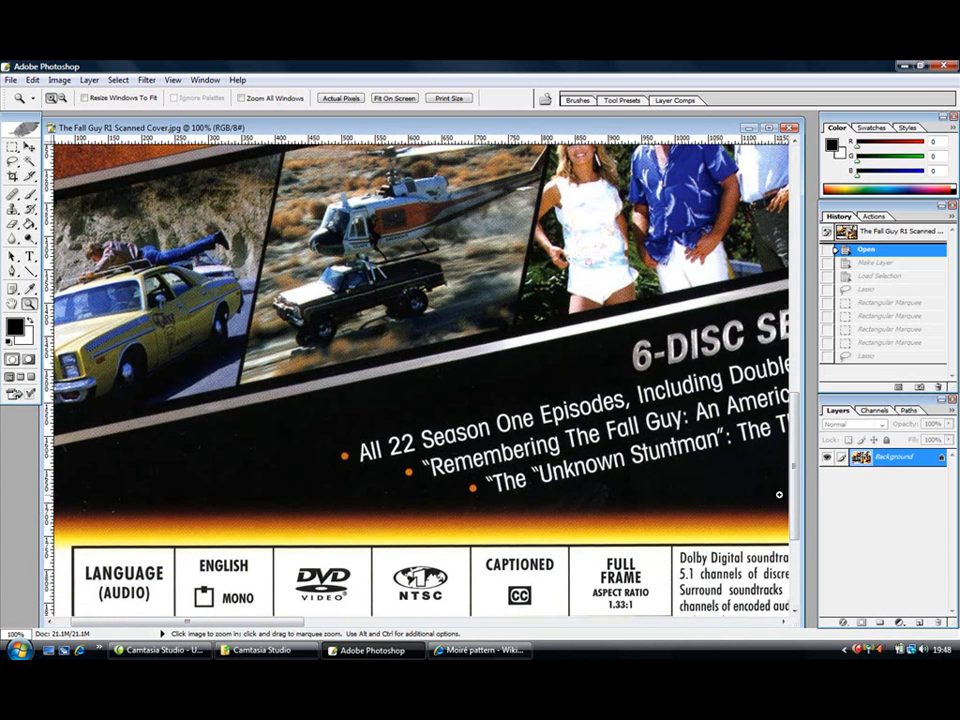
scroll(795, 456, "up", 3)
scroll(795, 456, "up", 1)
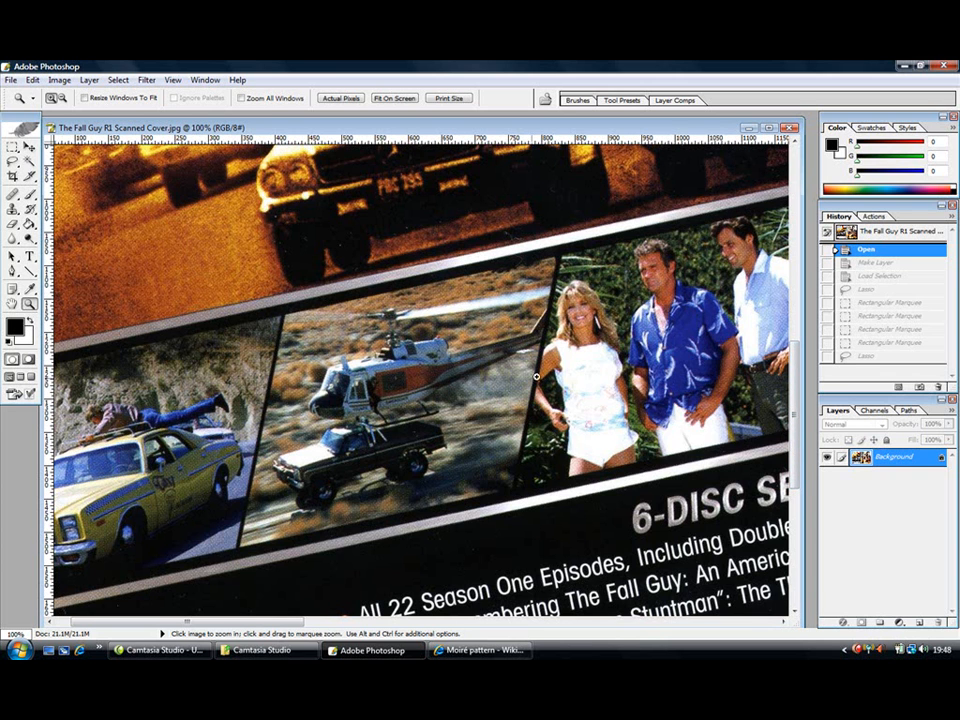
left_click_drag(476, 204, 660, 320)
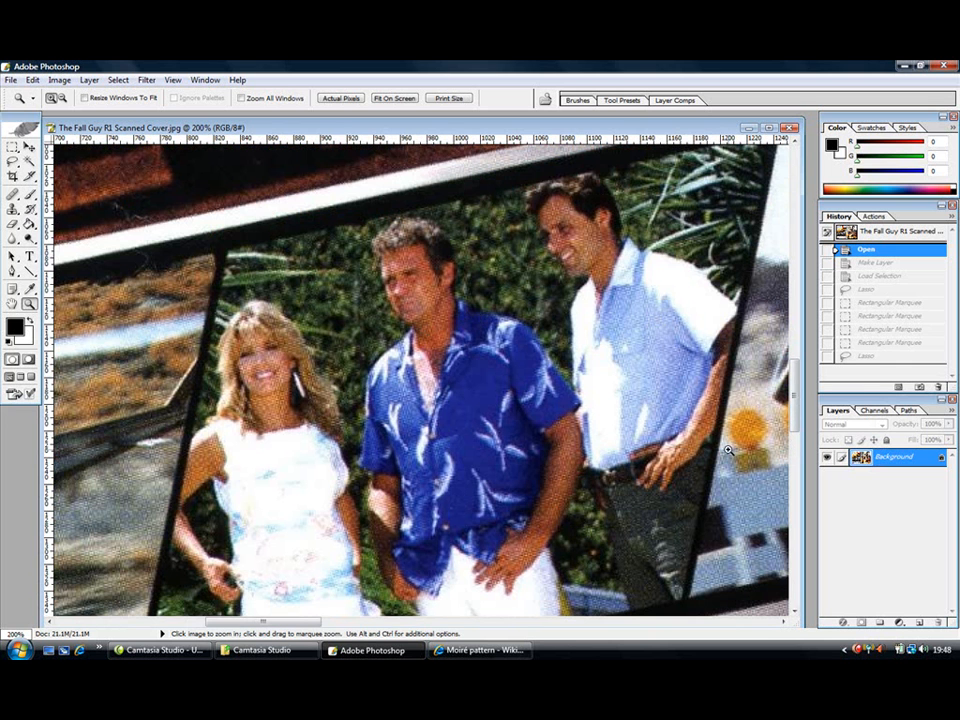
Consult the Wikipedia article on moiré patterns in the browser, and return to Photoshop to examine the dot pattern in the back-cover photos
left_click(484, 651)
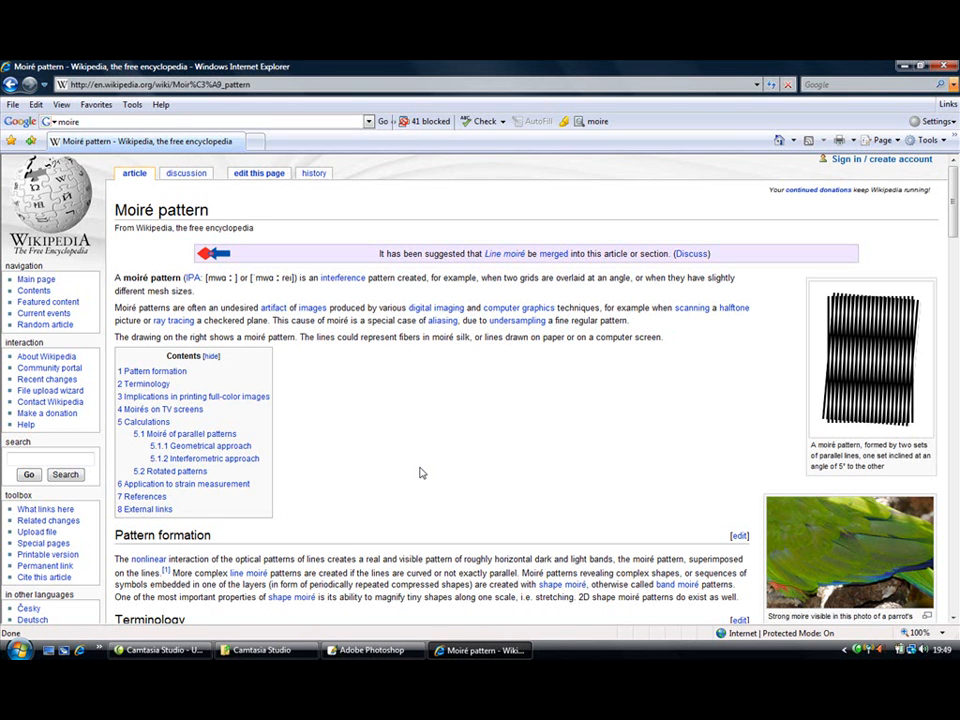
left_click(368, 652)
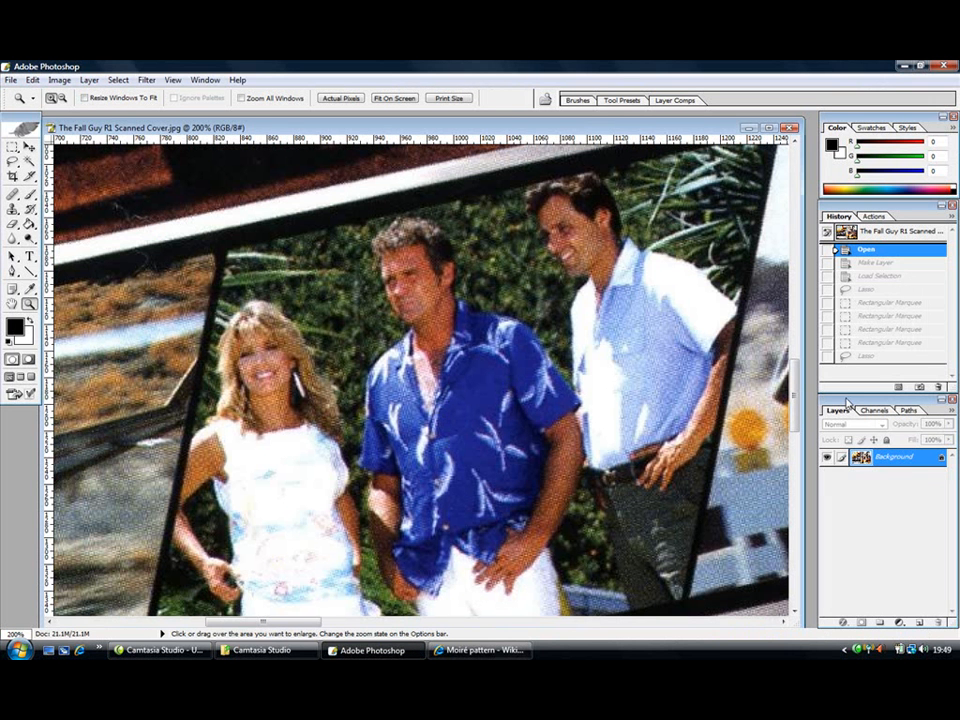
left_click_drag(797, 402, 797, 414)
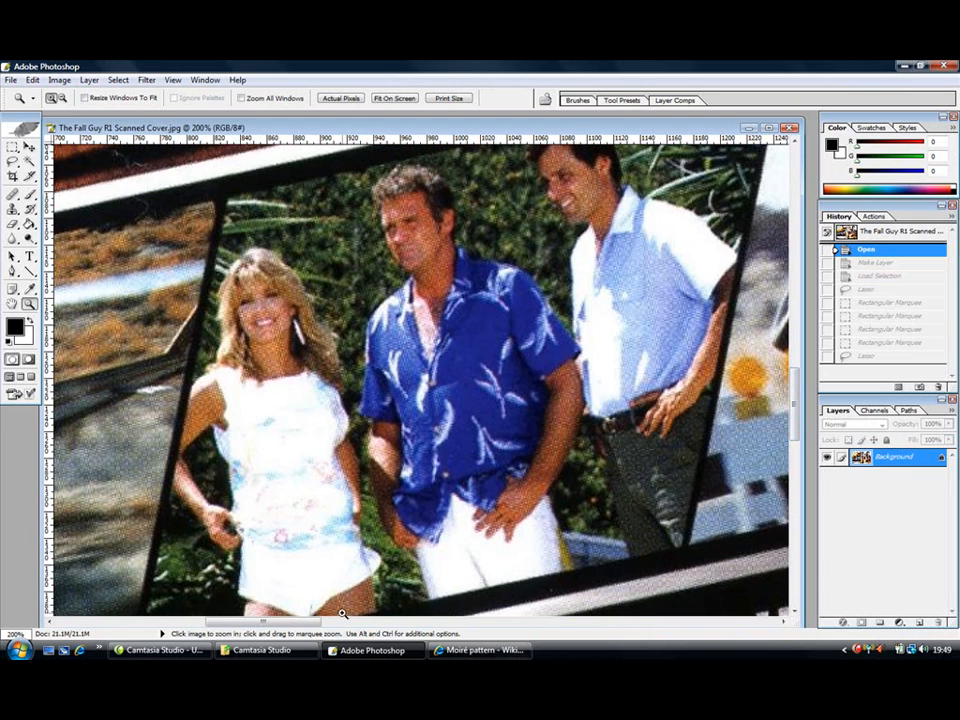
left_click_drag(316, 627, 164, 627)
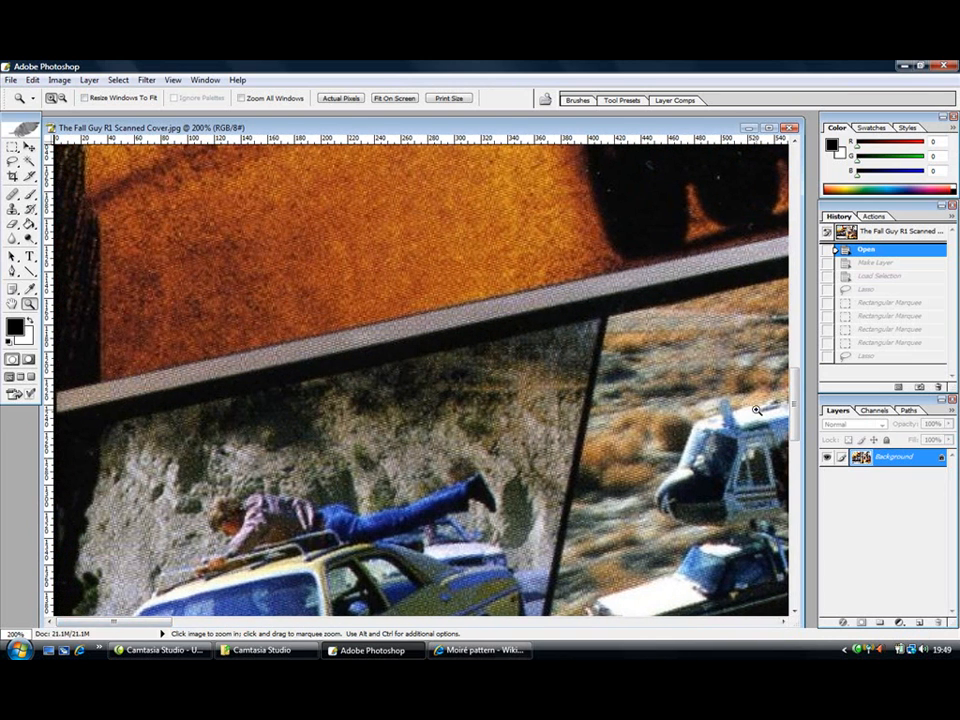
left_click_drag(793, 404, 795, 437)
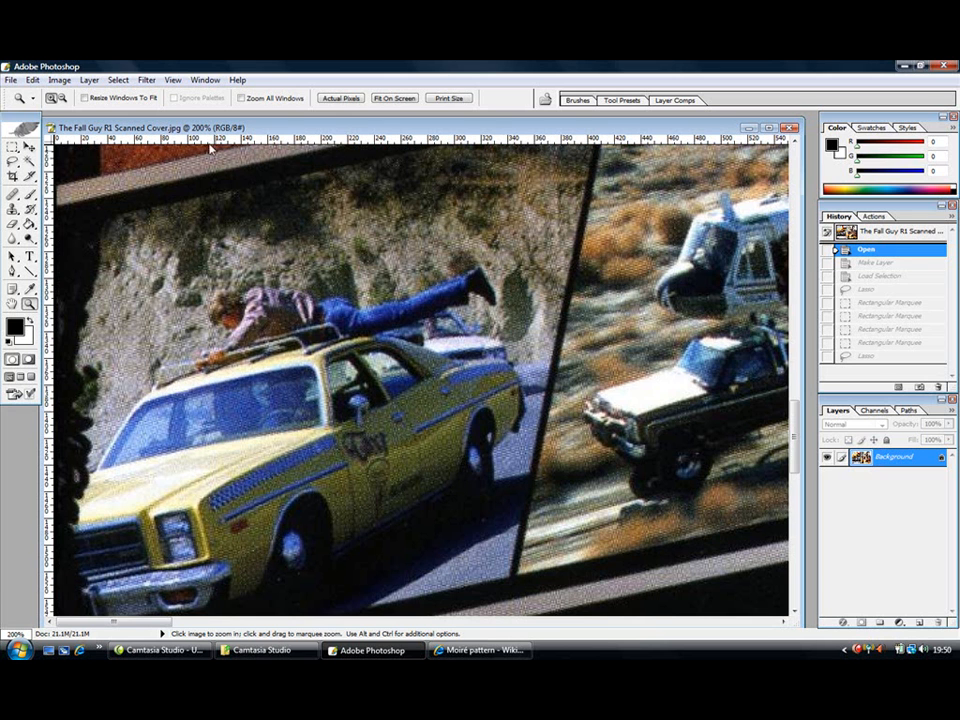
Start a Gaussian Blur on the background layer and preview it with a radius of 0.5 pixels
left_click(146, 79)
mouse_move(173, 79)
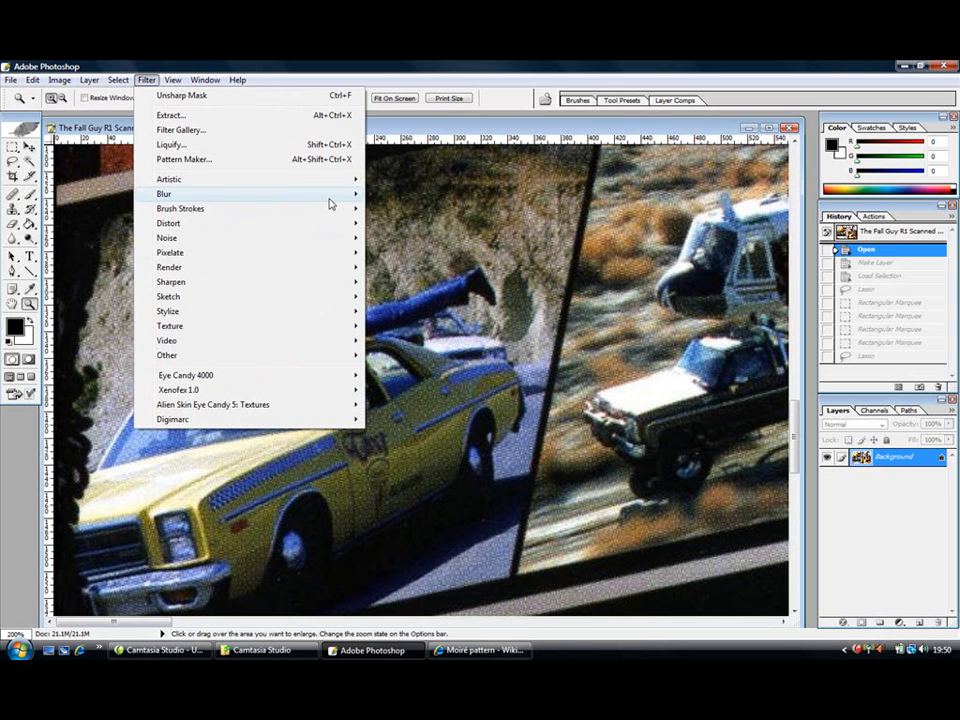
mouse_move(328, 195)
left_click(409, 241)
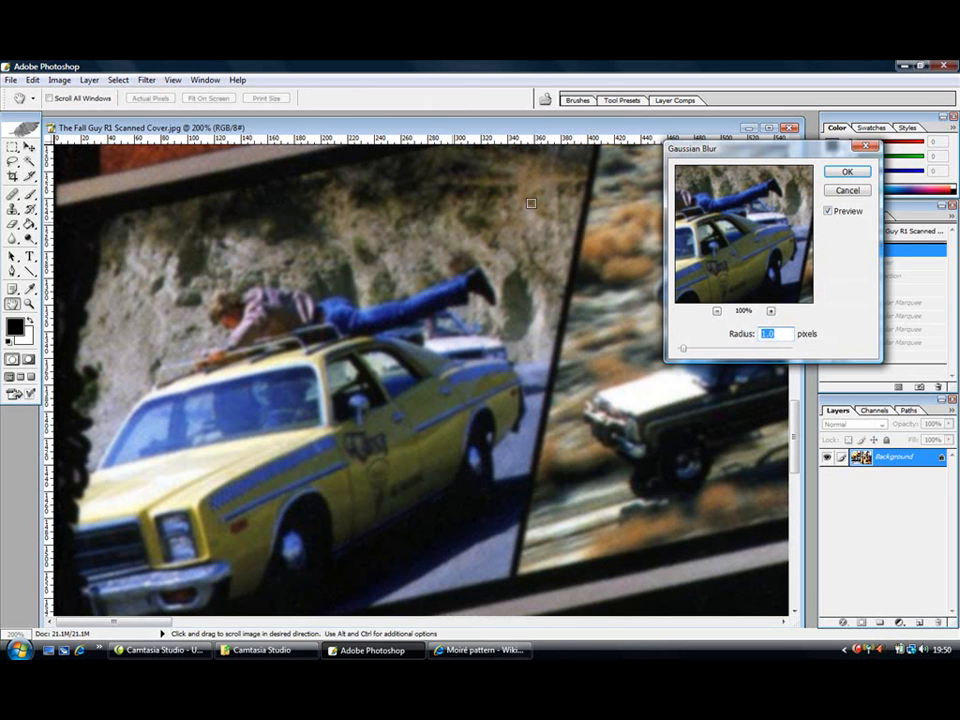
left_click_drag(739, 158, 761, 142)
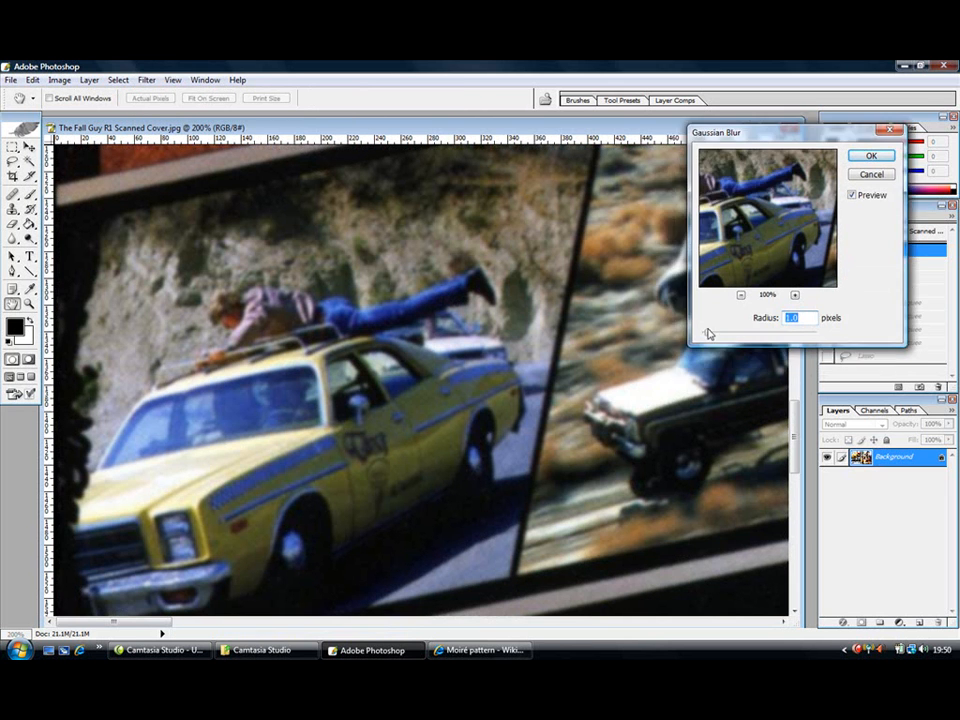
mouse_move(709, 332)
left_mouse_down()
mouse_move(736, 333)
mouse_move(712, 339)
left_mouse_up()
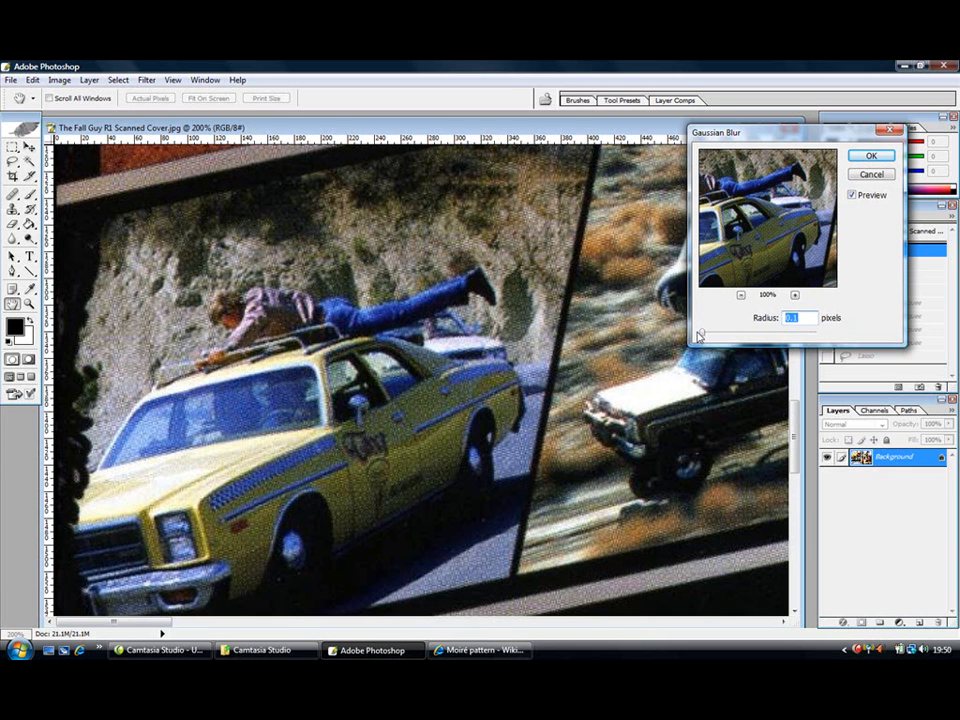
type("0.5")
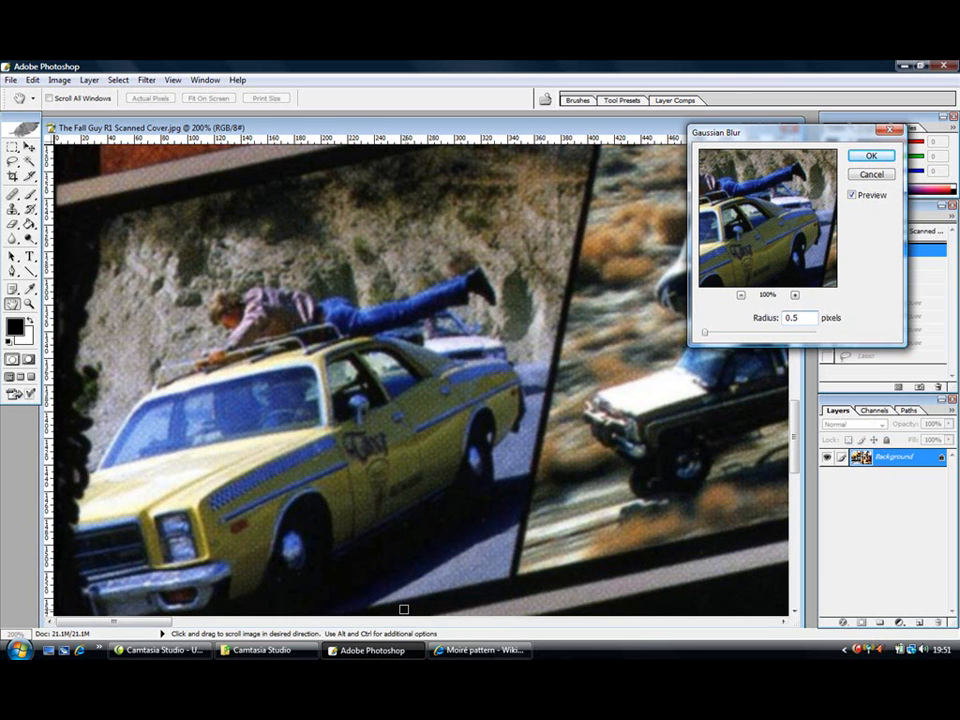
Set the Gaussian Blur radius to 1.0 pixels, check the preview on the back-cover group photo and apply the blur
left_click_drag(800, 319, 739, 327)
type("1.0")
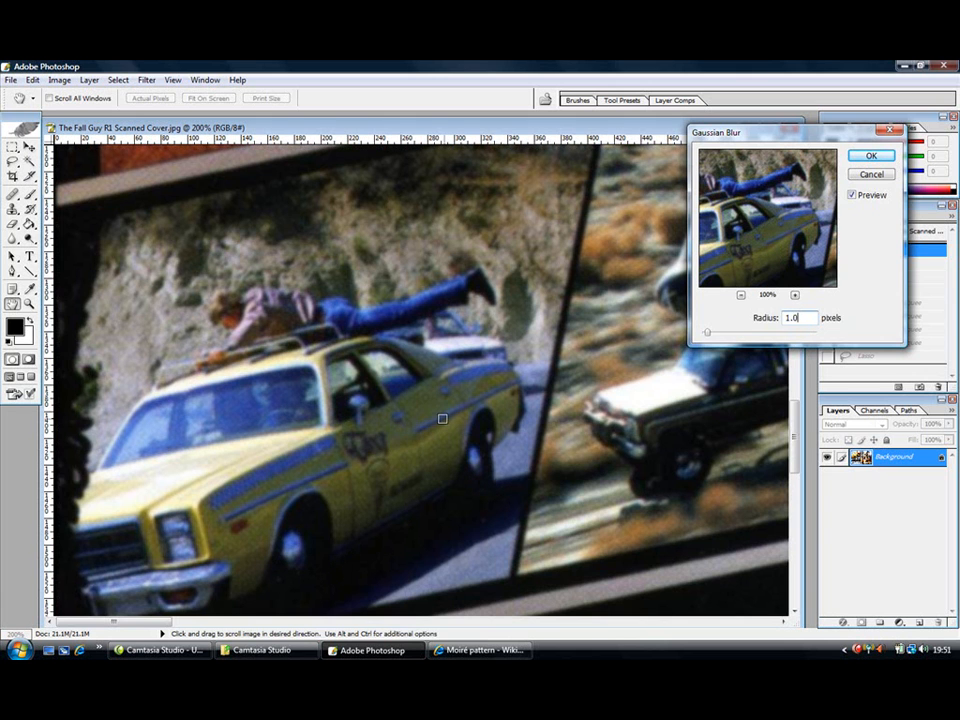
left_click_drag(157, 622, 317, 632)
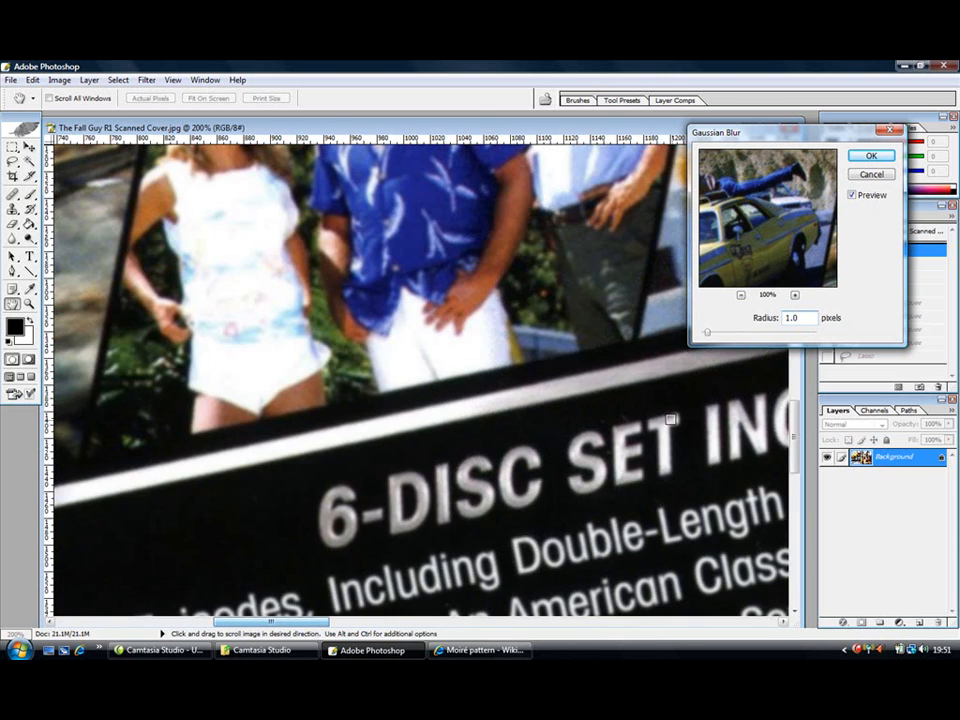
left_click_drag(796, 442, 796, 414)
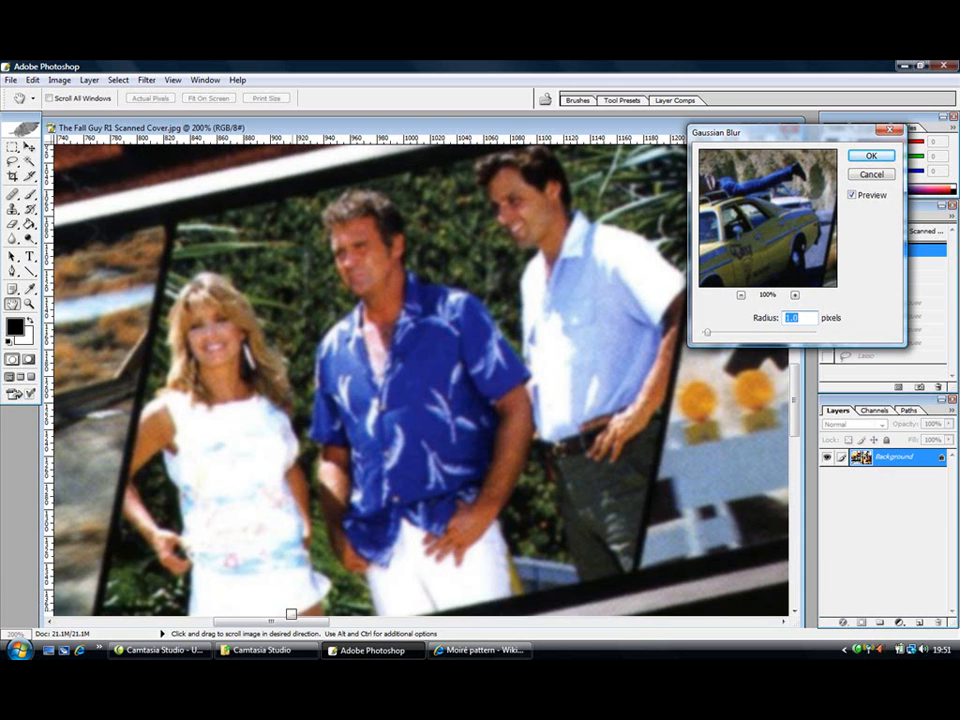
mouse_move(296, 623)
left_mouse_down()
mouse_move(163, 630)
mouse_move(300, 628)
mouse_move(292, 628)
left_mouse_up()
mouse_move(265, 650)
mouse_move(708, 336)
left_mouse_down()
mouse_move(727, 337)
mouse_move(707, 336)
left_mouse_up()
left_click(871, 158)
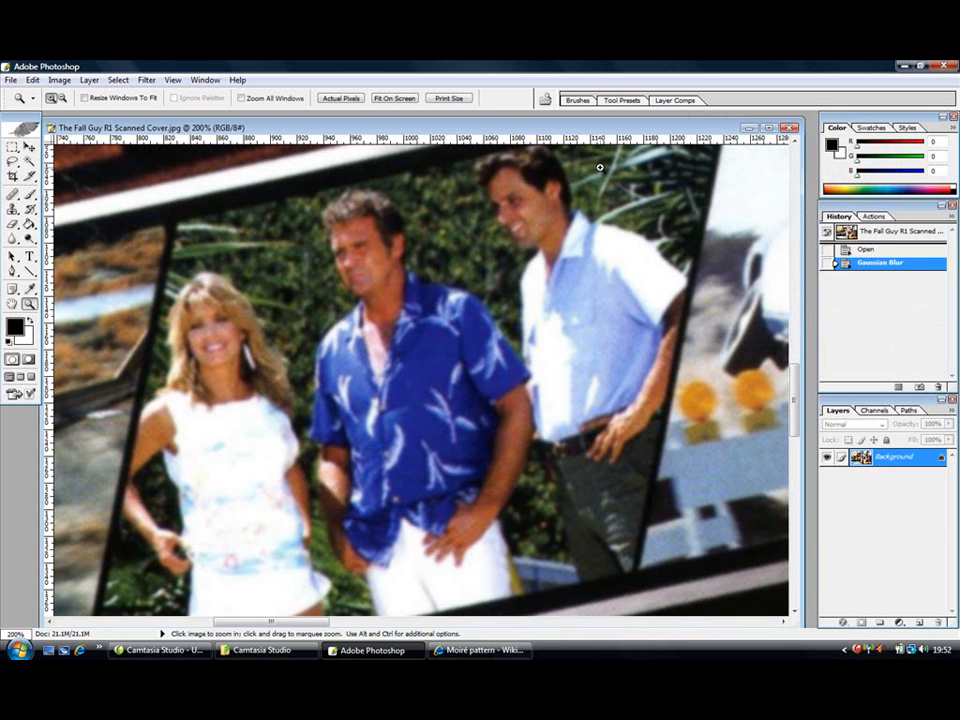
Start an Unsharp Mask on the background layer with amount 100% and threshold 5, and preview it with a radius of 0.1 pixels
left_click(146, 79)
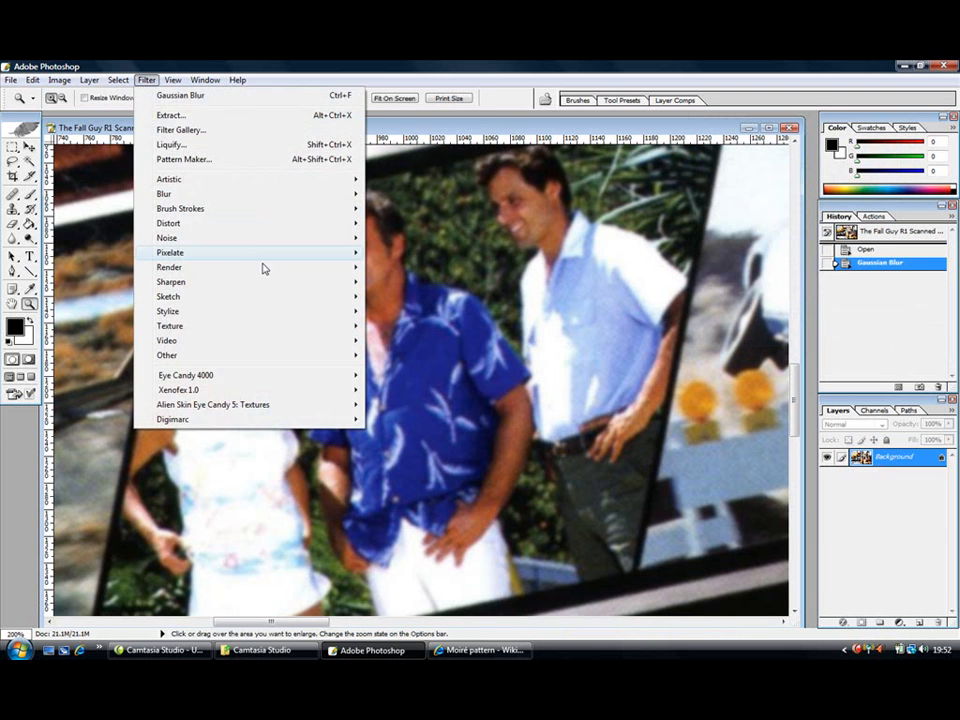
mouse_move(316, 283)
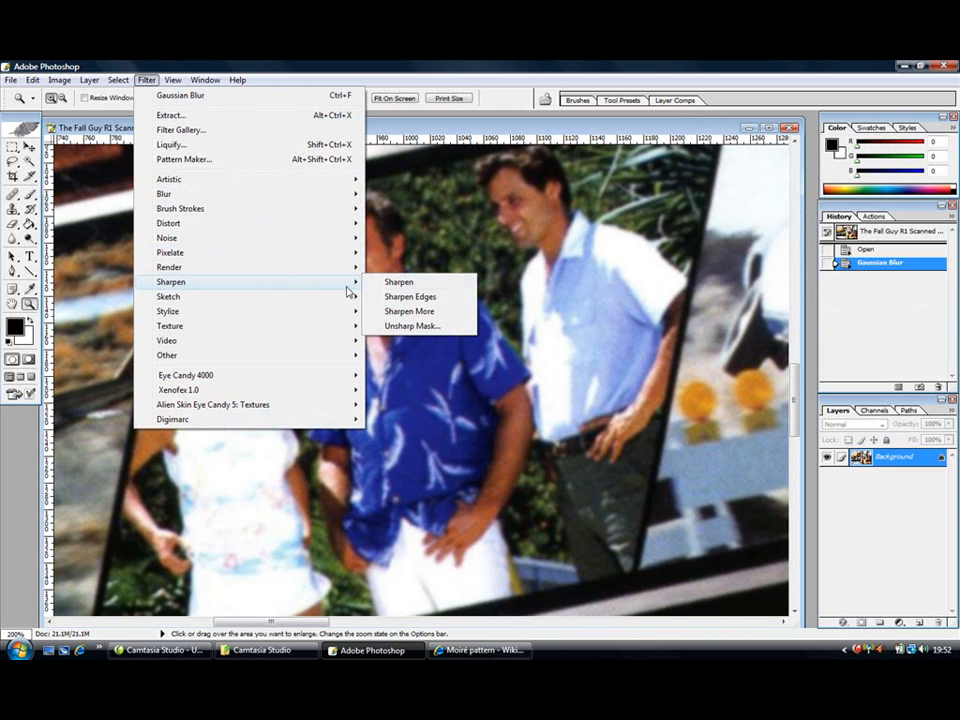
left_click(401, 325)
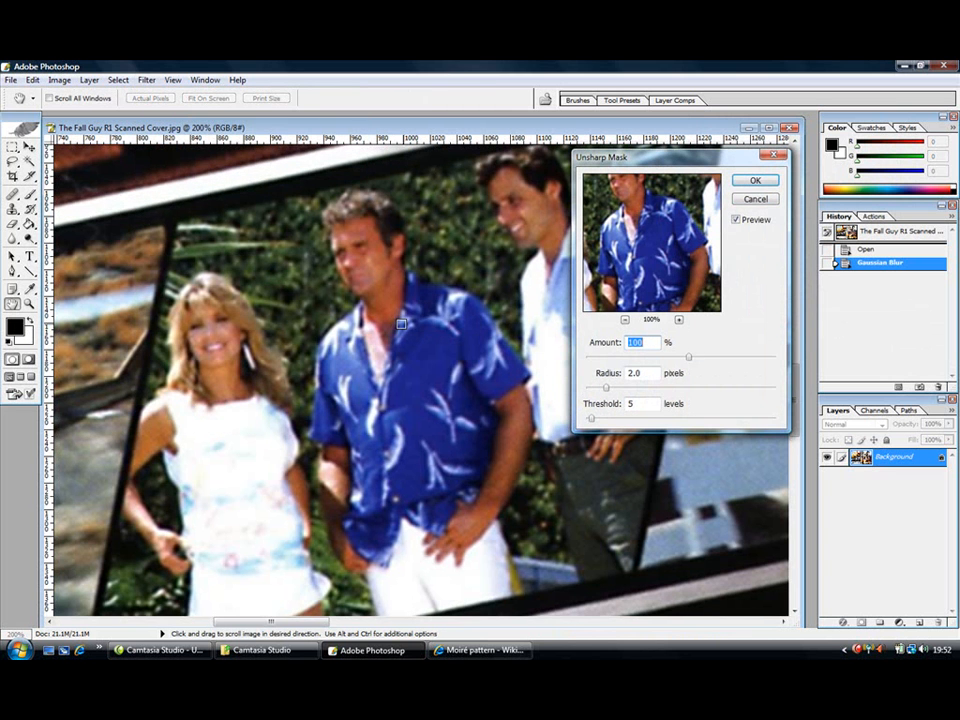
left_click_drag(606, 387, 547, 396)
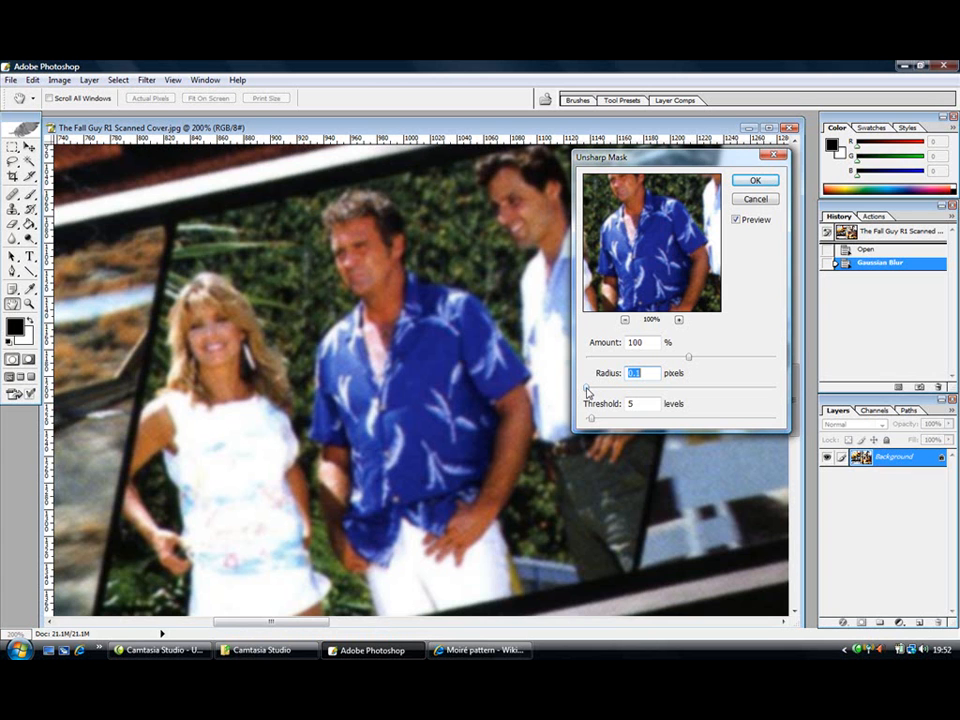
mouse_move(587, 390)
left_mouse_down()
mouse_move(643, 390)
mouse_move(582, 388)
left_mouse_up()
Set the Unsharp Mask radius to 2.0 pixels, check the preview on the back-cover taxi photo and apply the sharpening
type("0")
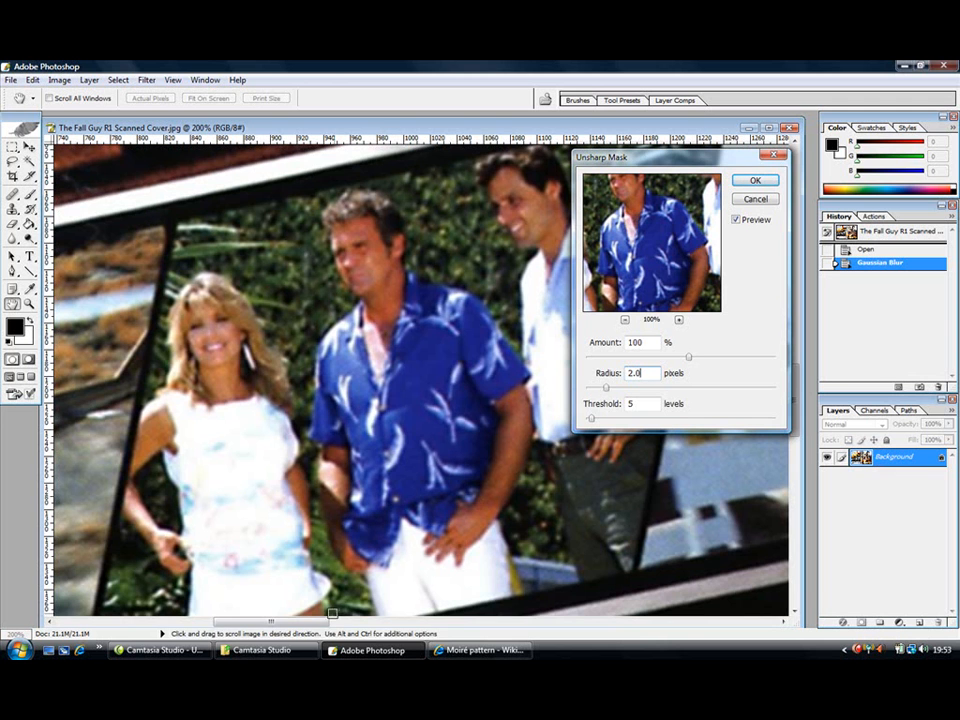
left_click_drag(328, 625, 160, 625)
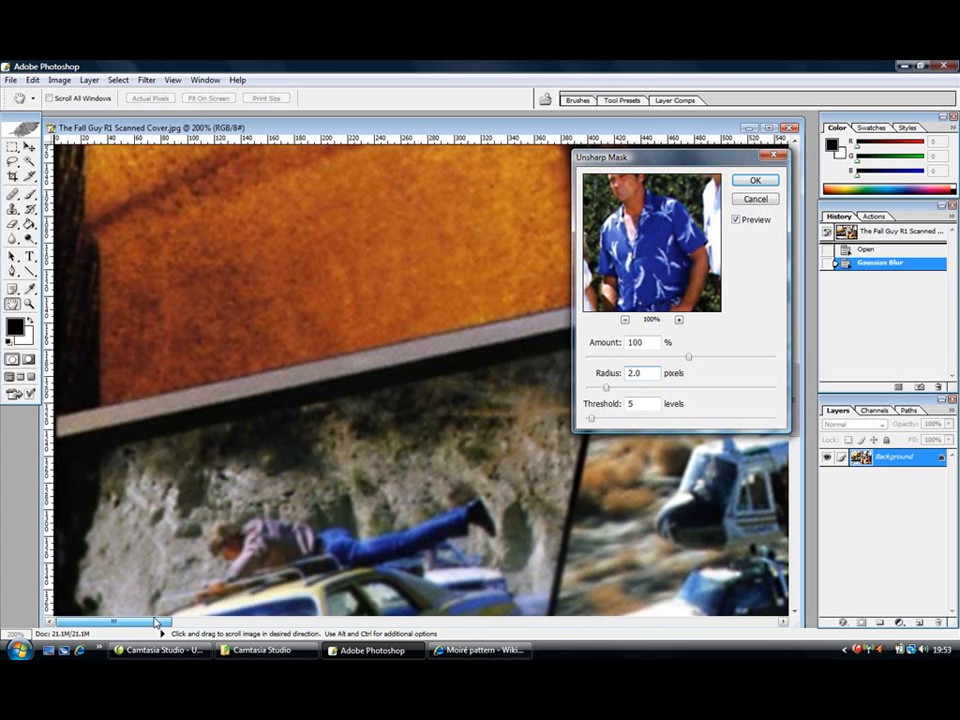
left_click_drag(795, 385, 798, 432)
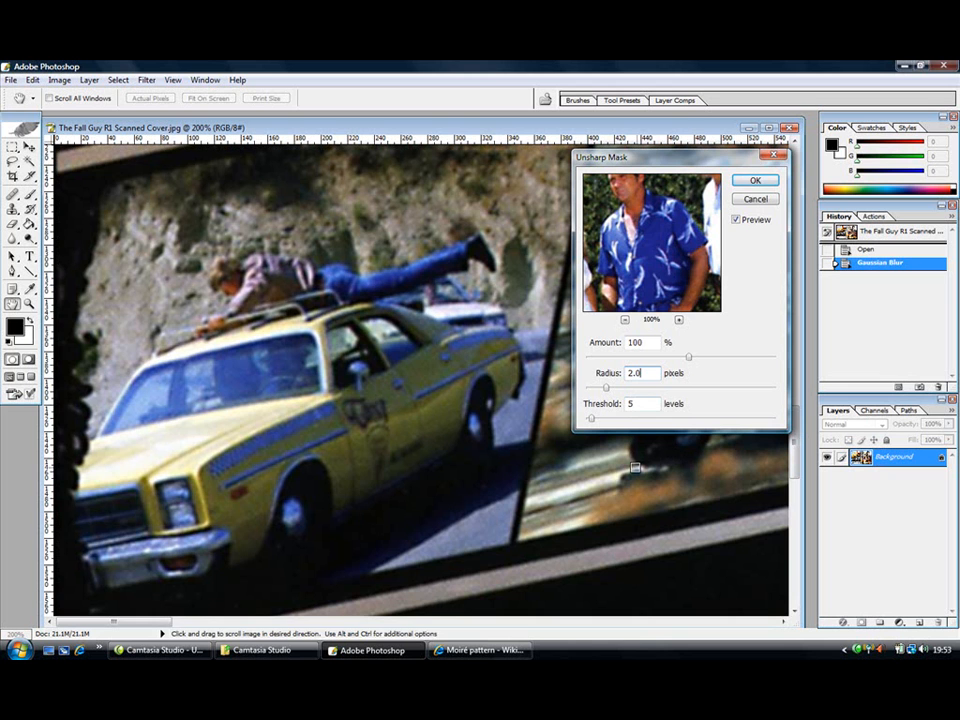
key("Return")
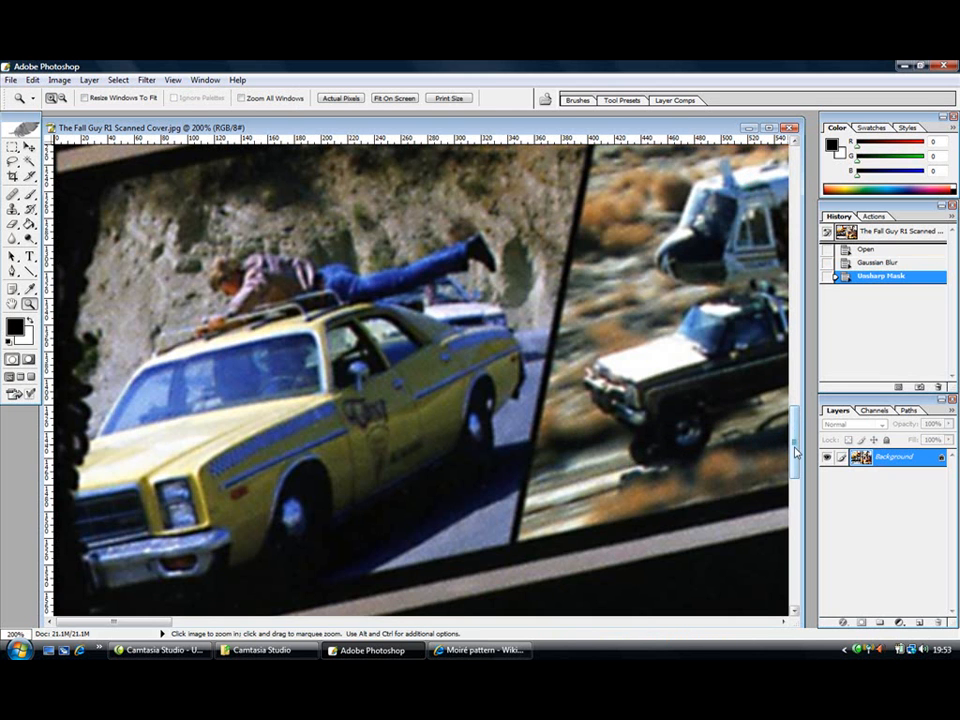
Compare the original, Gaussian Blur and Unsharp Mask history states on the back-cover taxi photo at 200%
left_click_drag(794, 447, 795, 454)
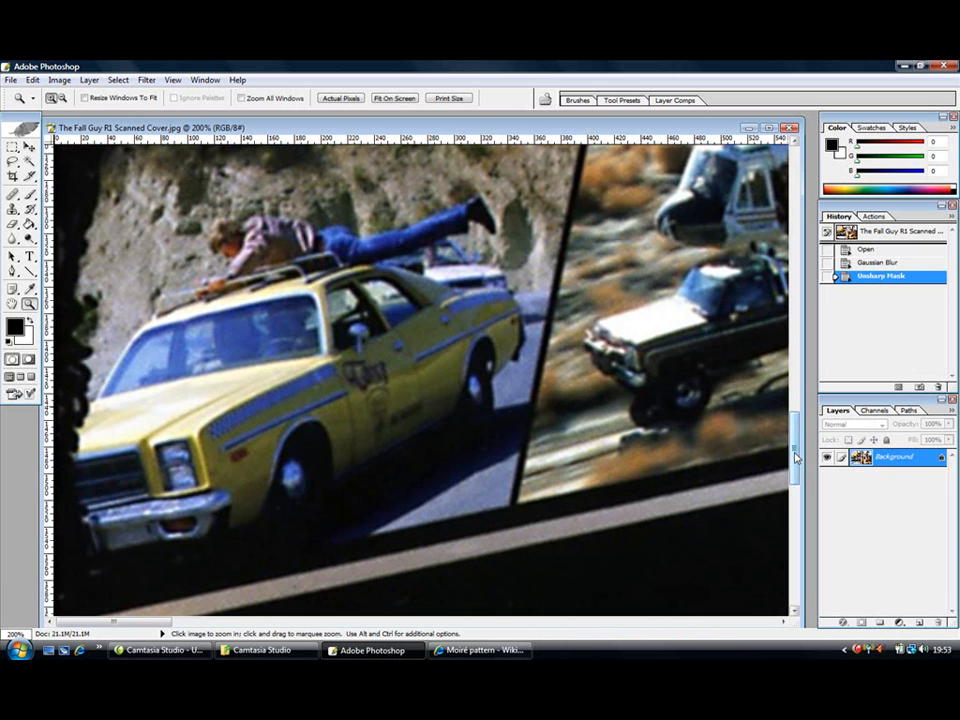
left_click(845, 250)
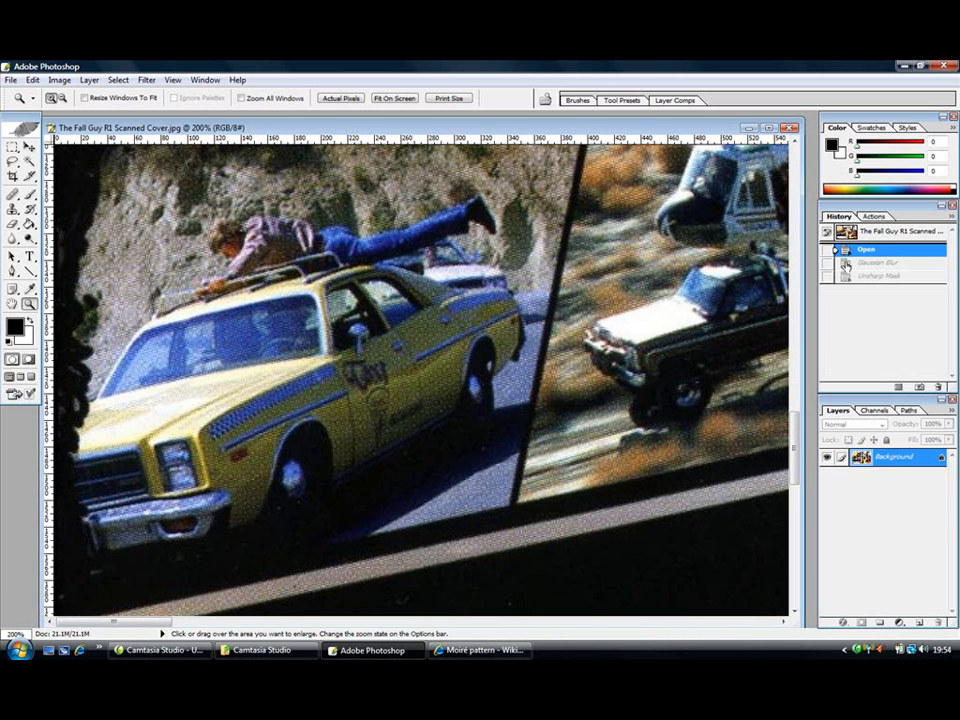
left_click(845, 263)
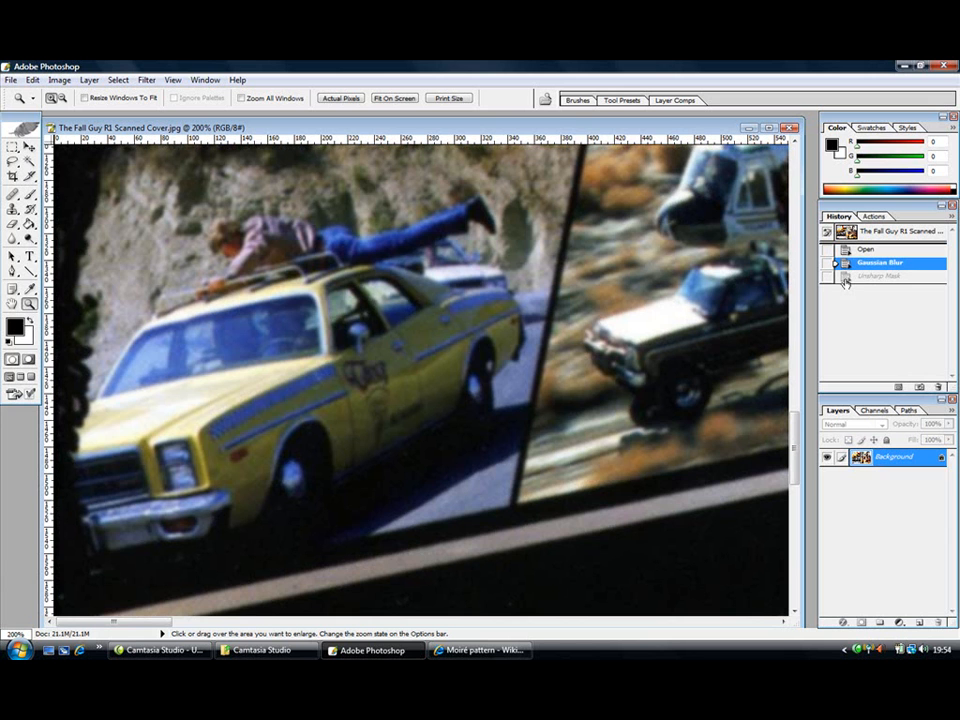
left_click(845, 276)
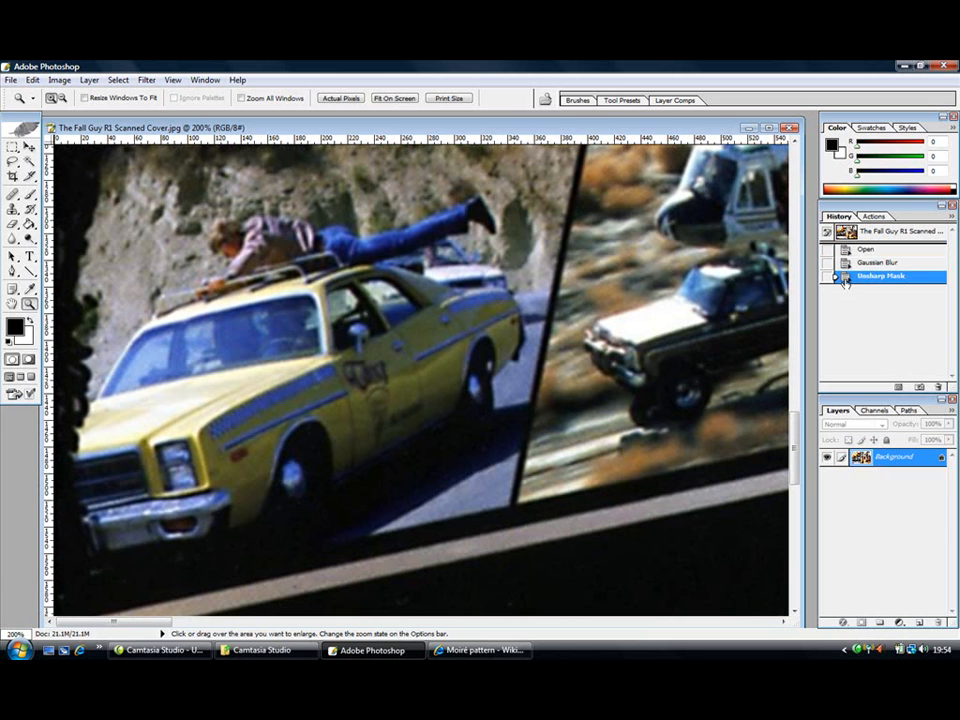
Compare the original, blurred and sharpened history states on the back-cover group photo at 200%
mouse_move(798, 450)
left_mouse_down()
mouse_move(796, 410)
mouse_move(795, 430)
left_mouse_up()
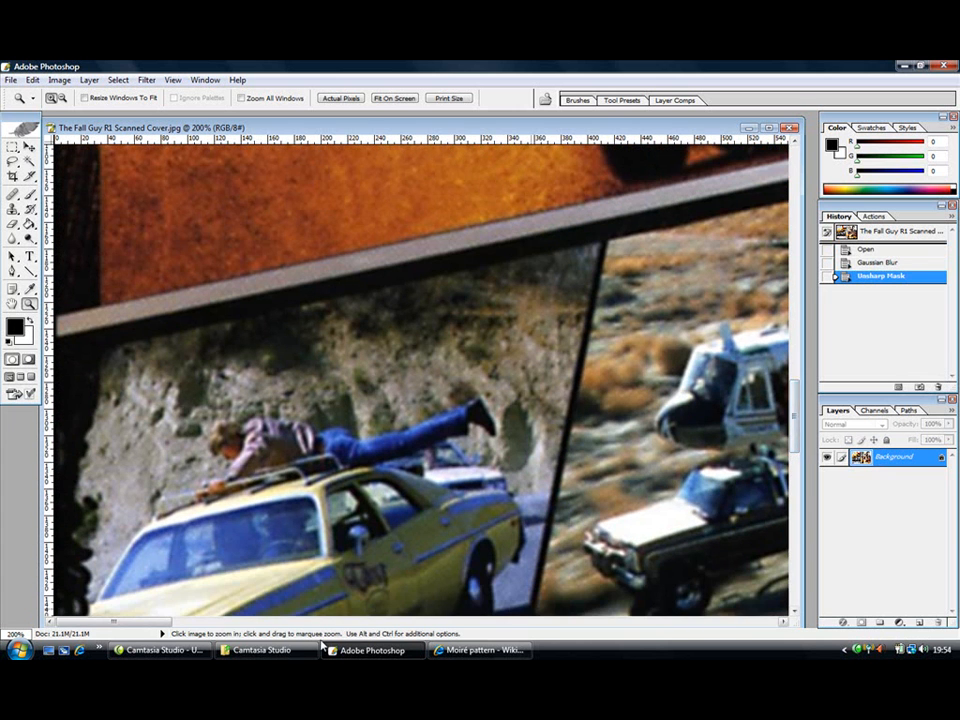
left_click_drag(152, 626, 303, 610)
left_click_drag(795, 420, 795, 402)
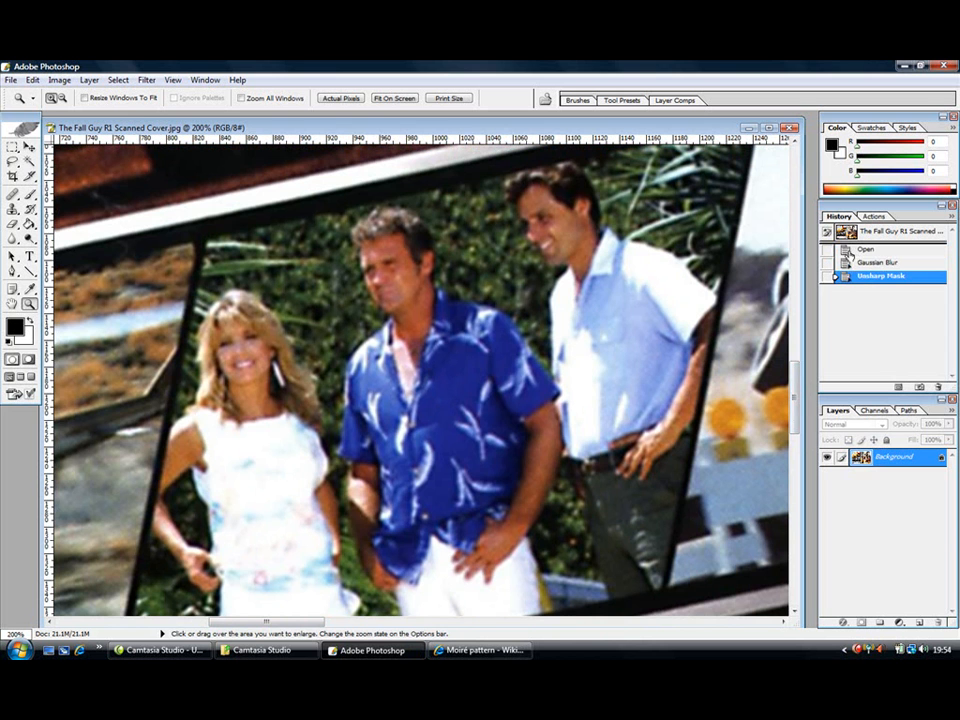
left_click(848, 251)
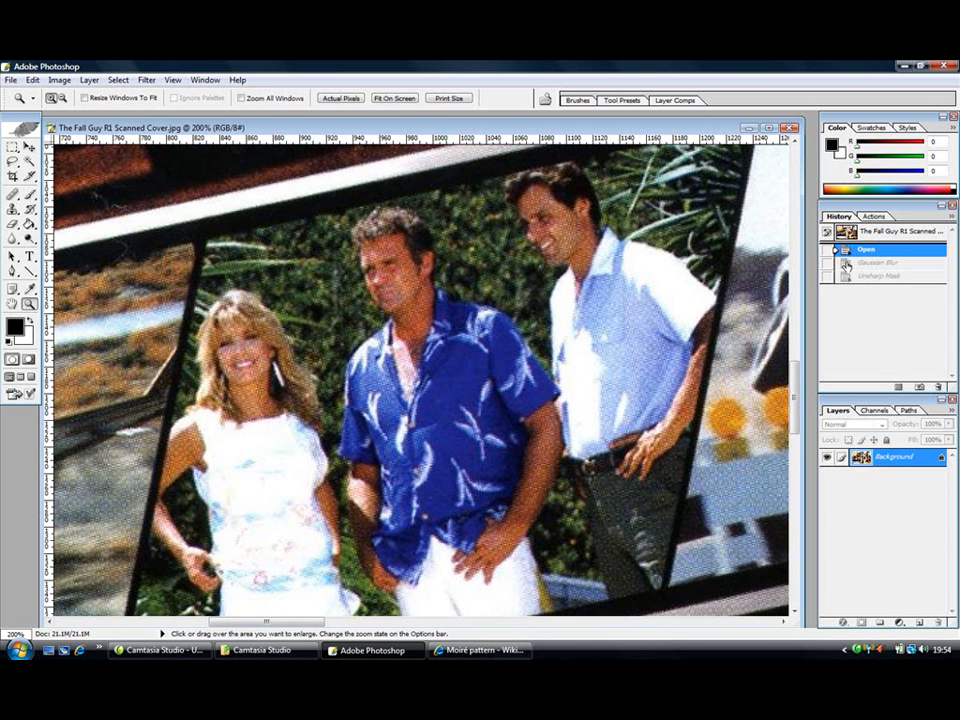
left_click(846, 265)
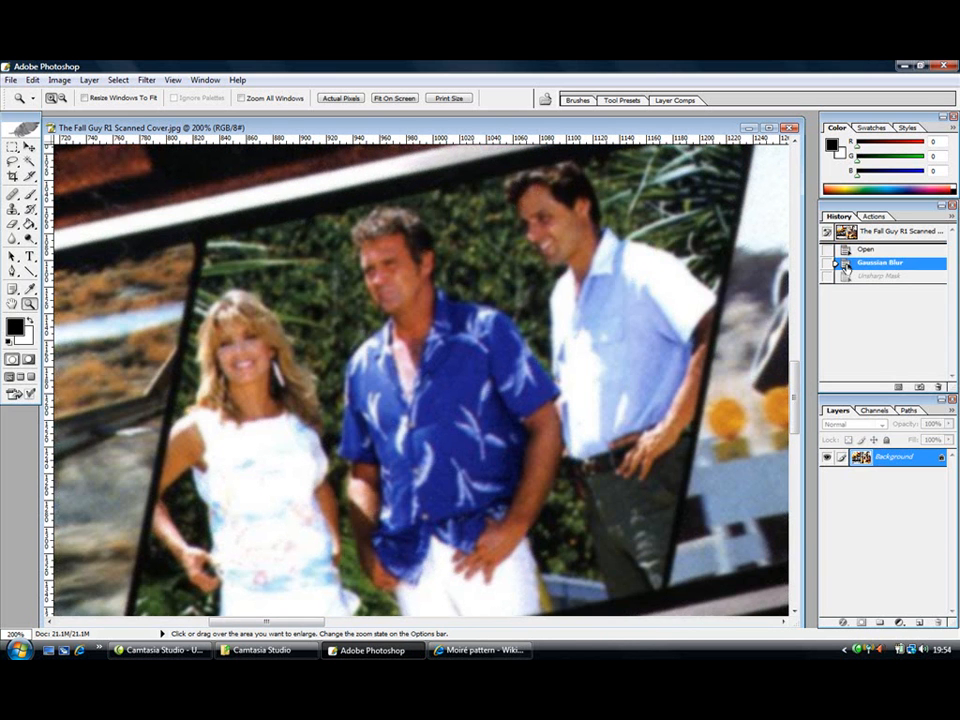
left_click(846, 277)
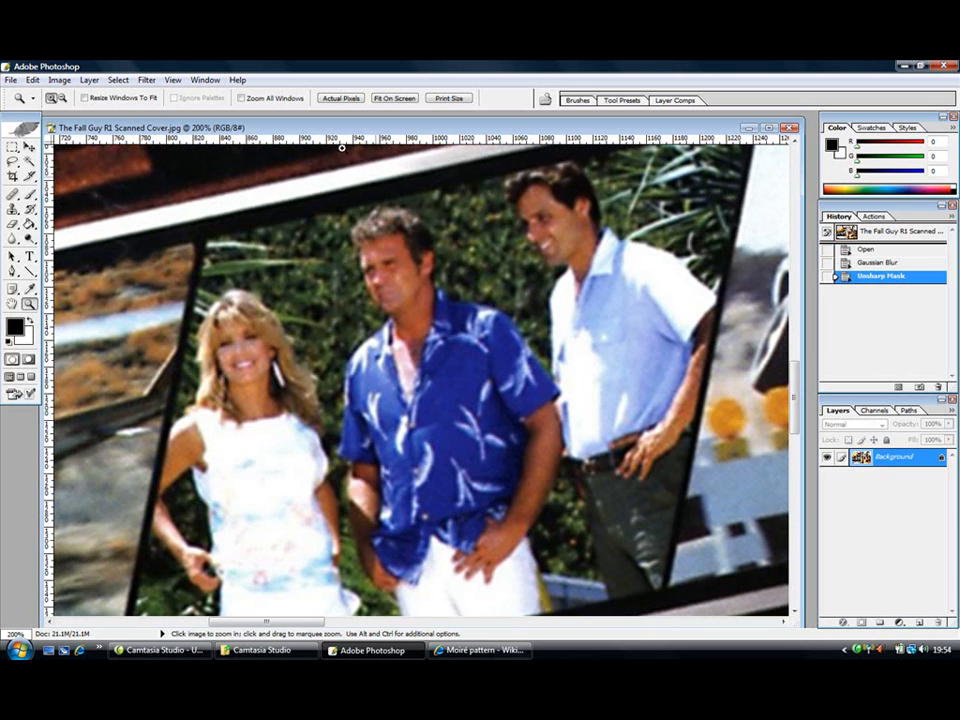
View the back-cover photo strip at 100% and compare the original scan with the Unsharp Mask state
left_click(341, 100)
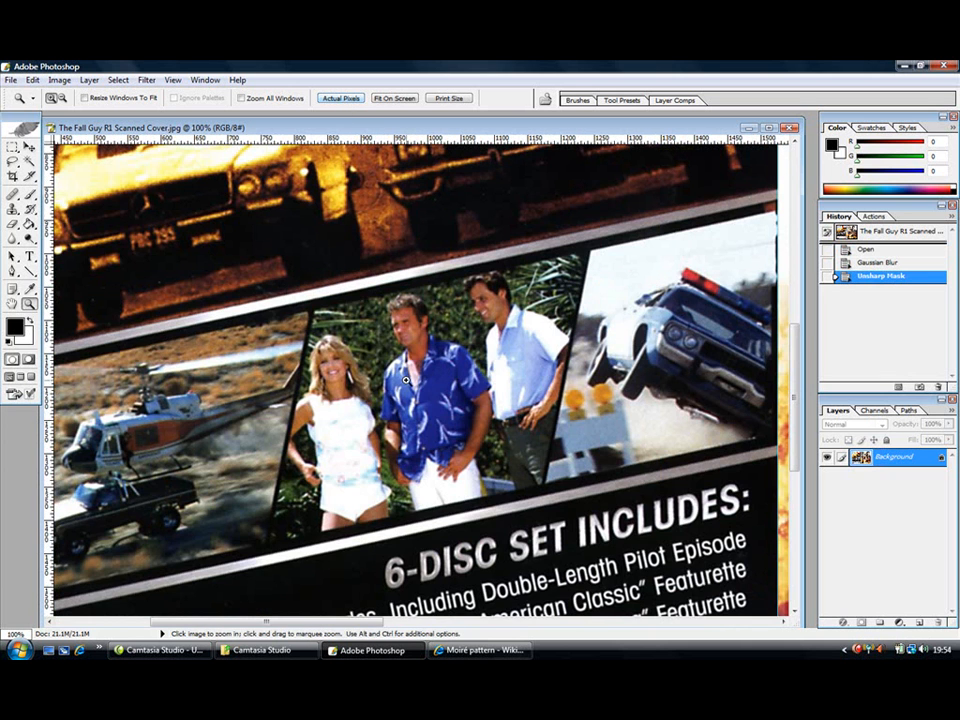
left_click_drag(375, 624, 393, 644)
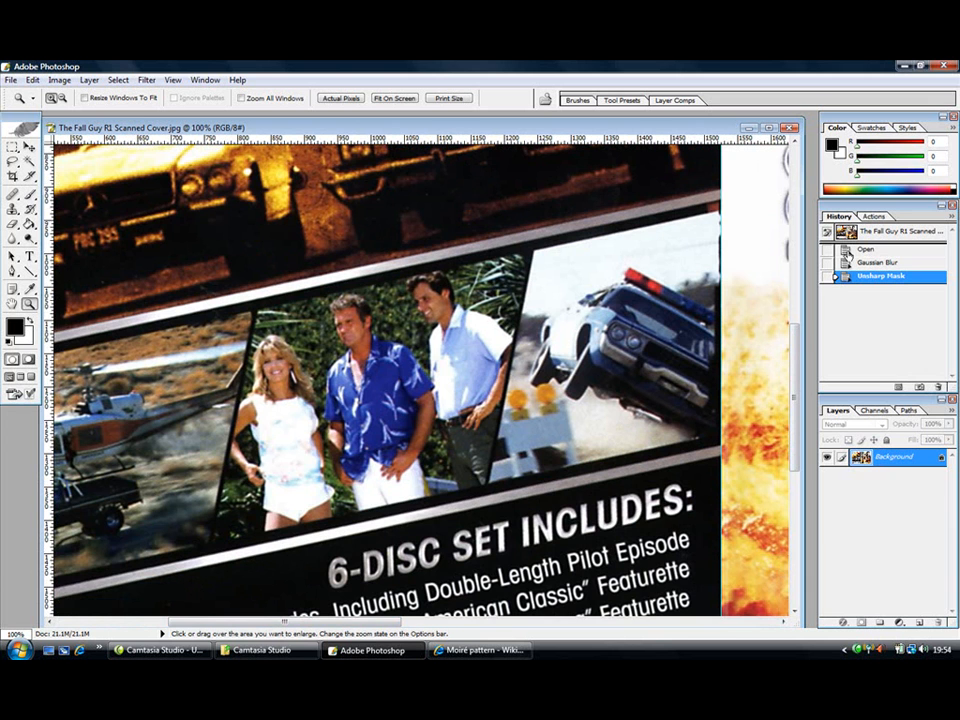
left_click(848, 251)
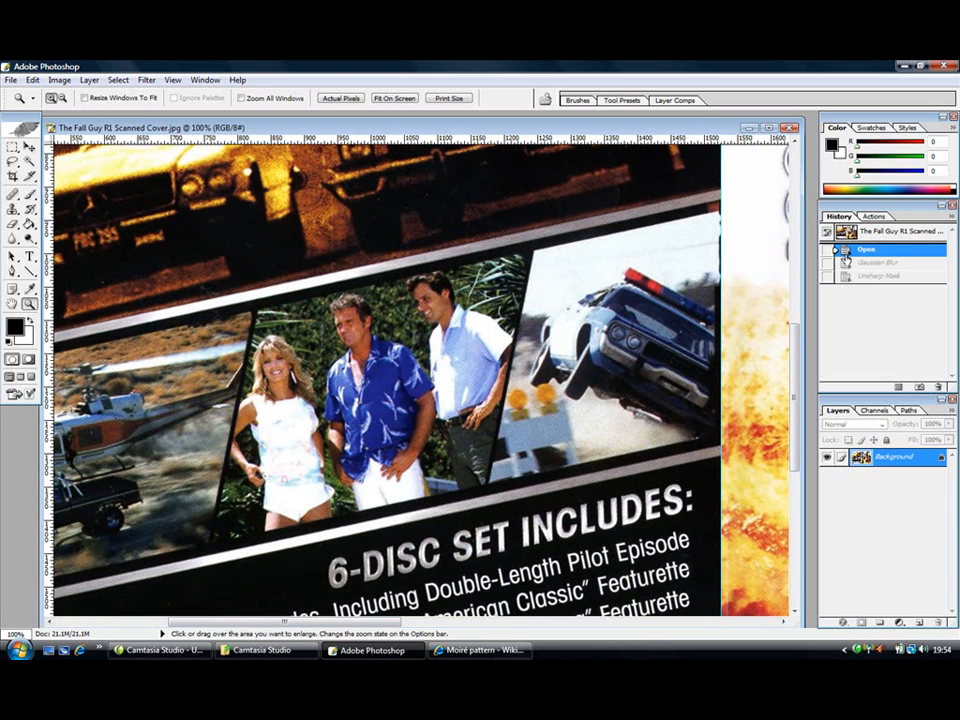
left_click(843, 277)
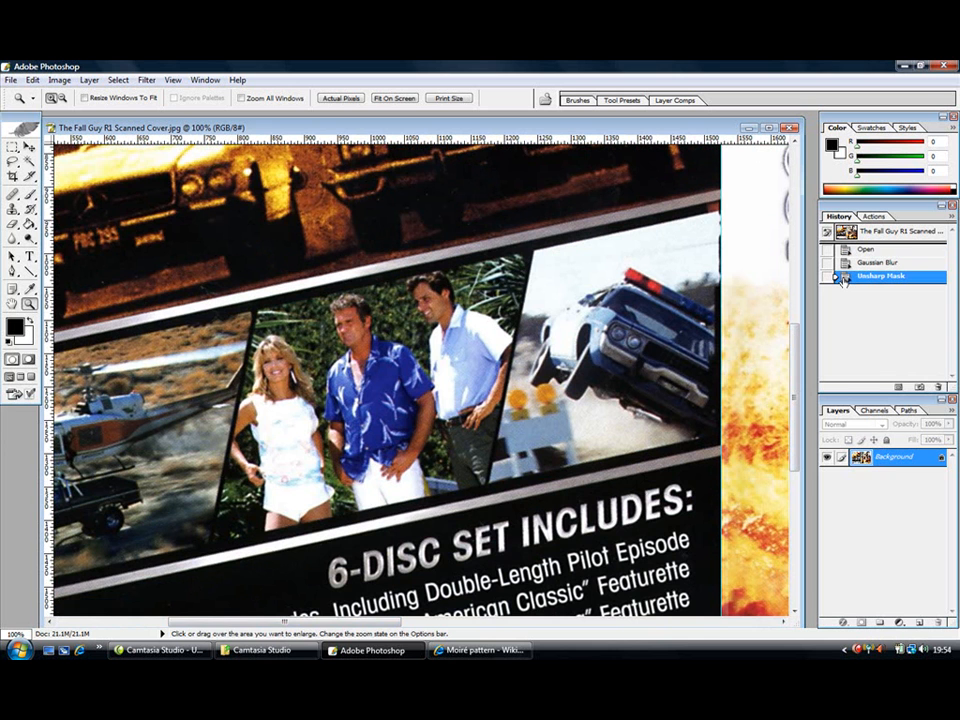
Examine the sharpened cover as a whole, and inspect the spine and the back-cover synopsis text at 100%
left_click(395, 99)
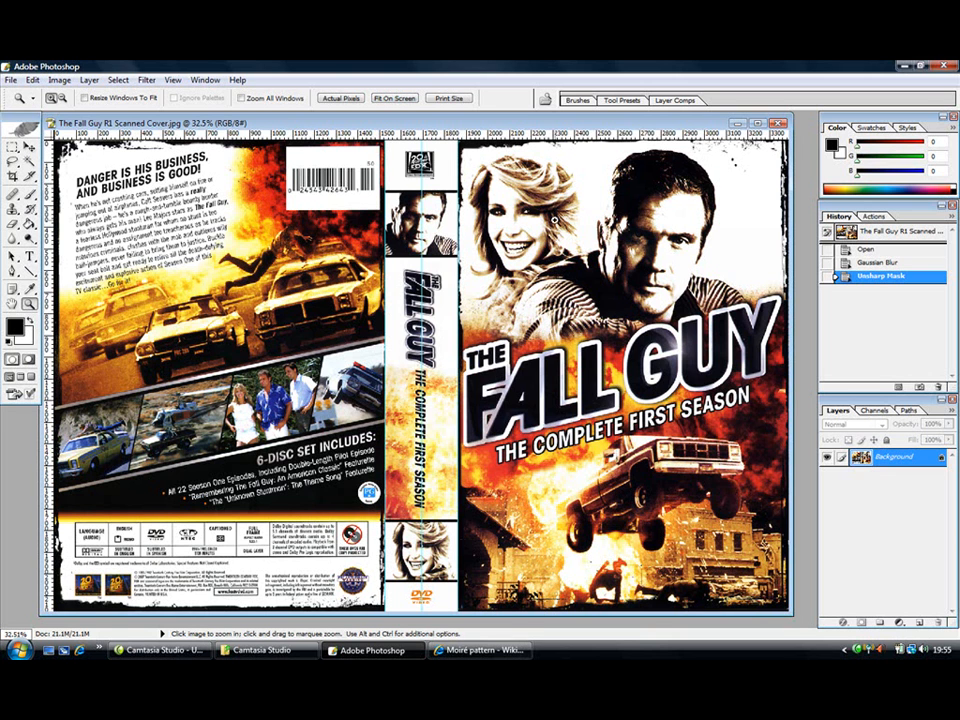
left_click(341, 98)
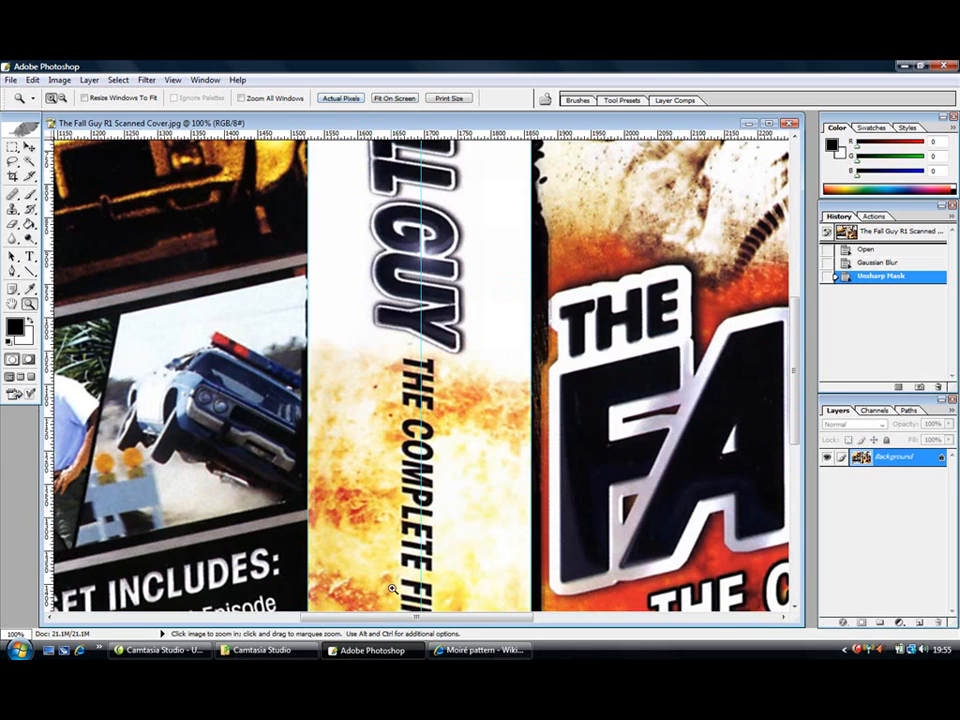
left_click_drag(450, 618, 182, 650)
left_click_drag(786, 413, 782, 281)
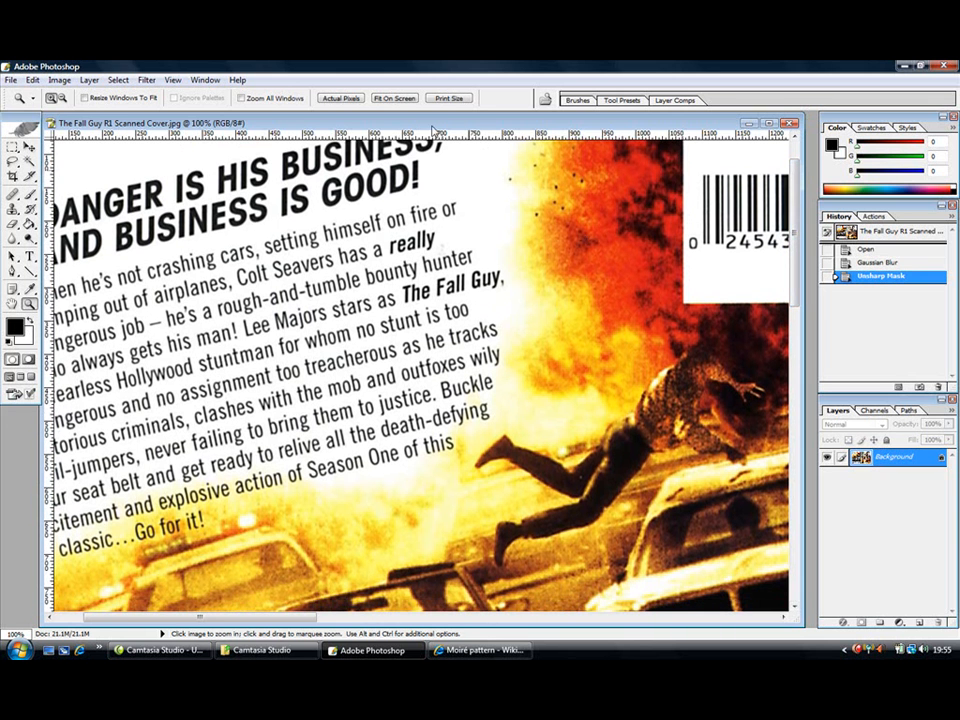
Inspect the small print at the foot of the back cover at 100% and compare its original, blurred and sharpened states
left_click(394, 98)
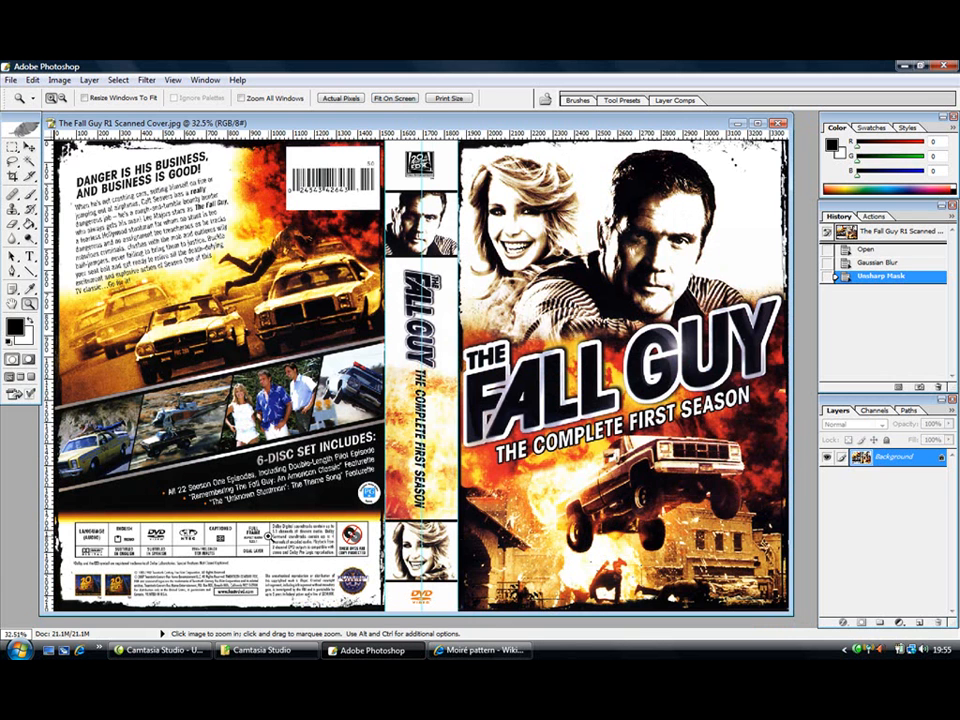
left_click(340, 98)
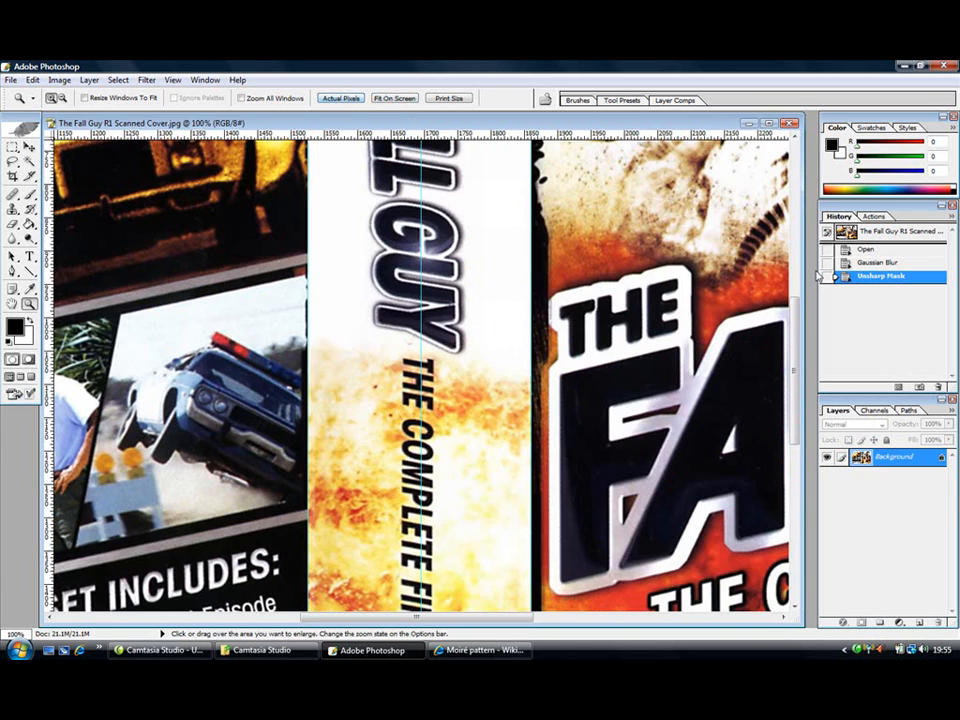
left_click_drag(796, 313, 801, 517)
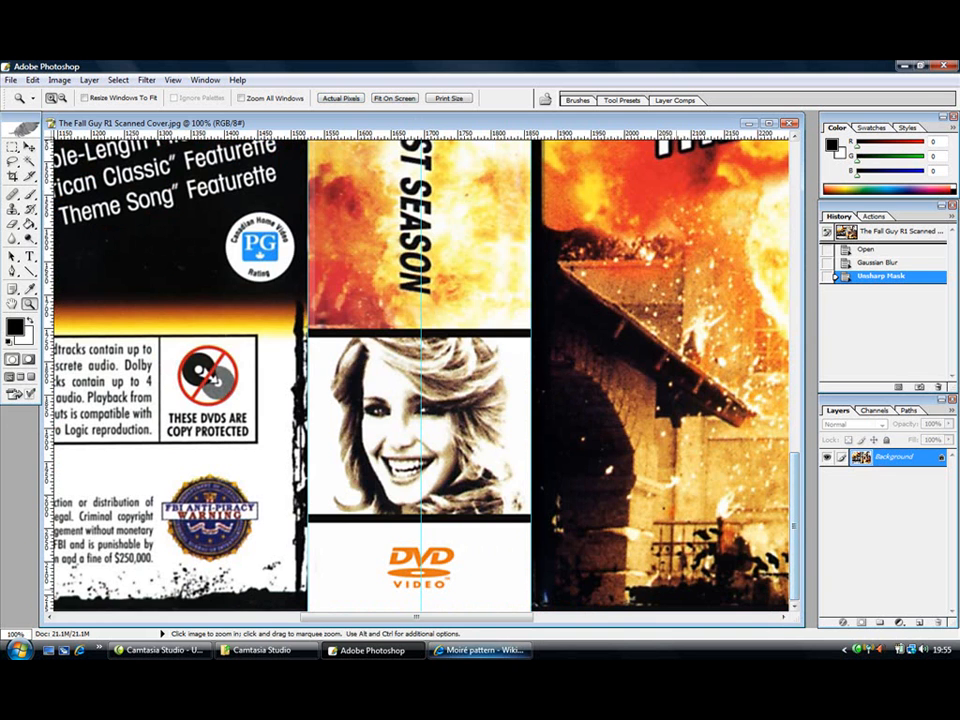
left_click_drag(470, 620, 298, 626)
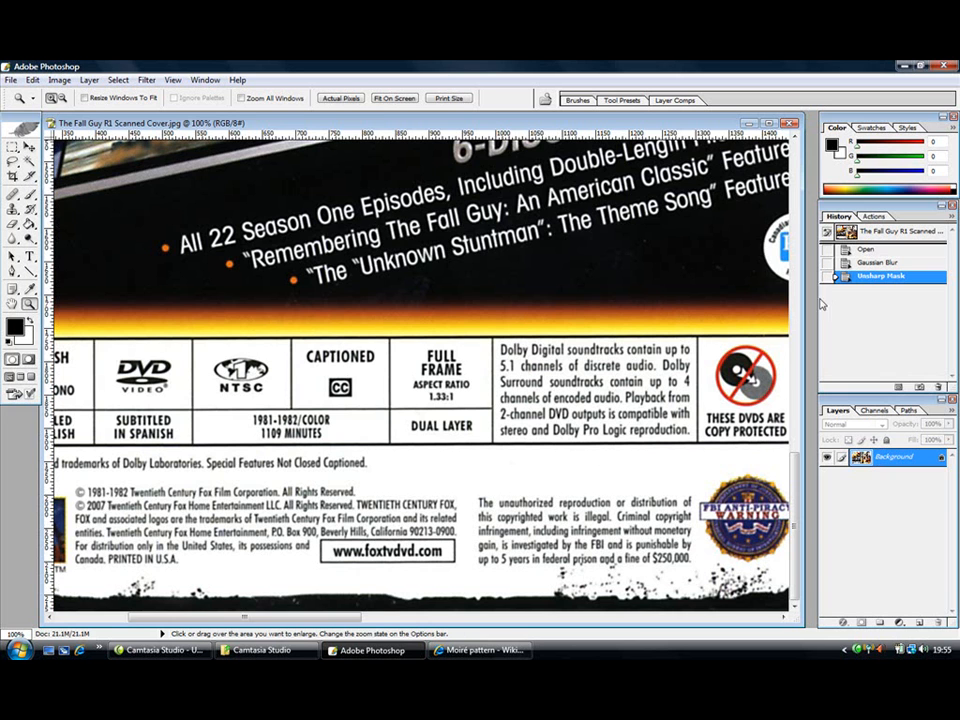
left_click(845, 250)
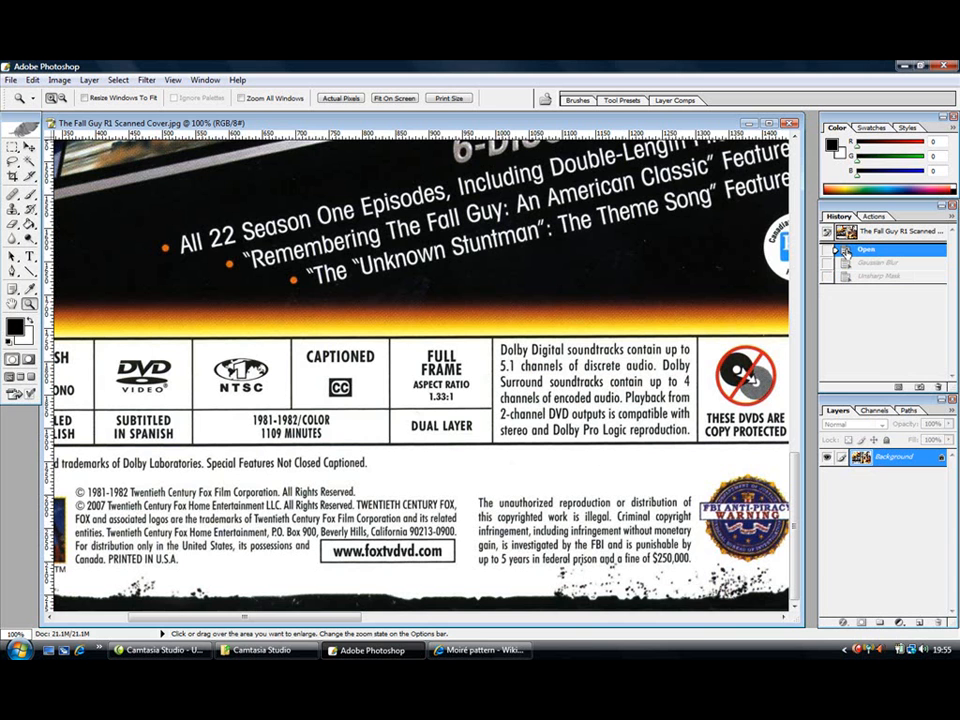
left_click(845, 265)
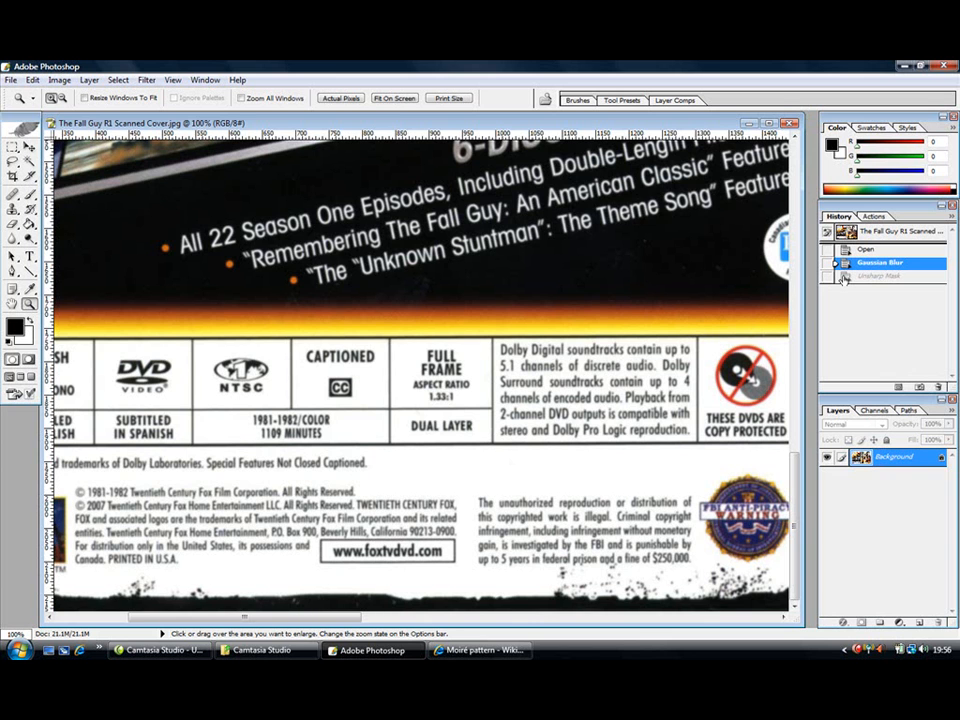
left_click(845, 276)
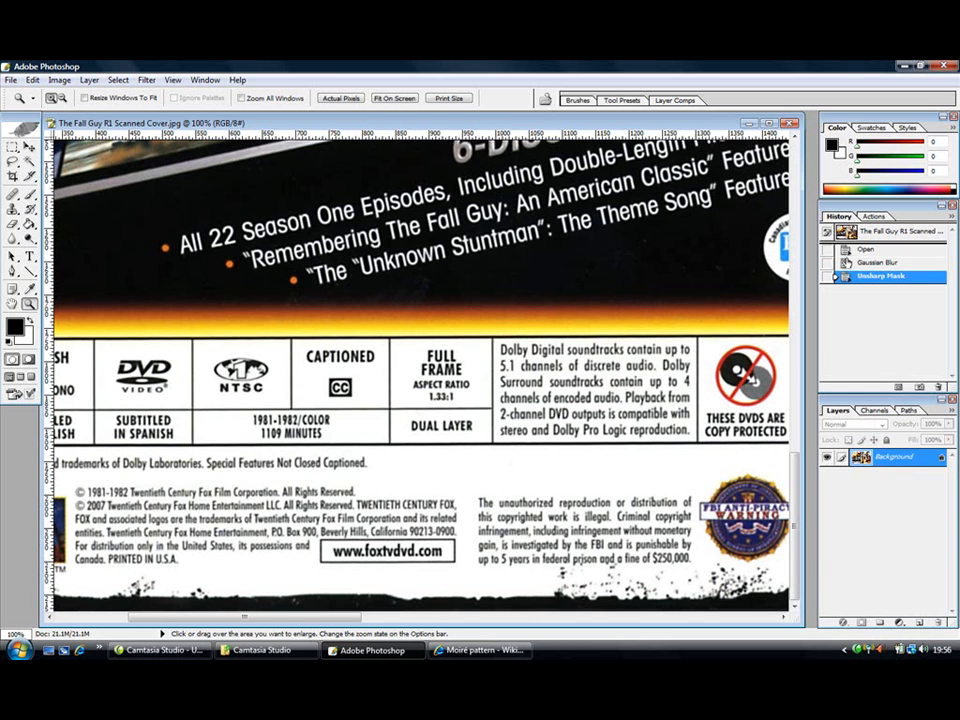
Revert the image to its opened state, fit the whole cover in view and convert the background into a regular layer
left_click(845, 251)
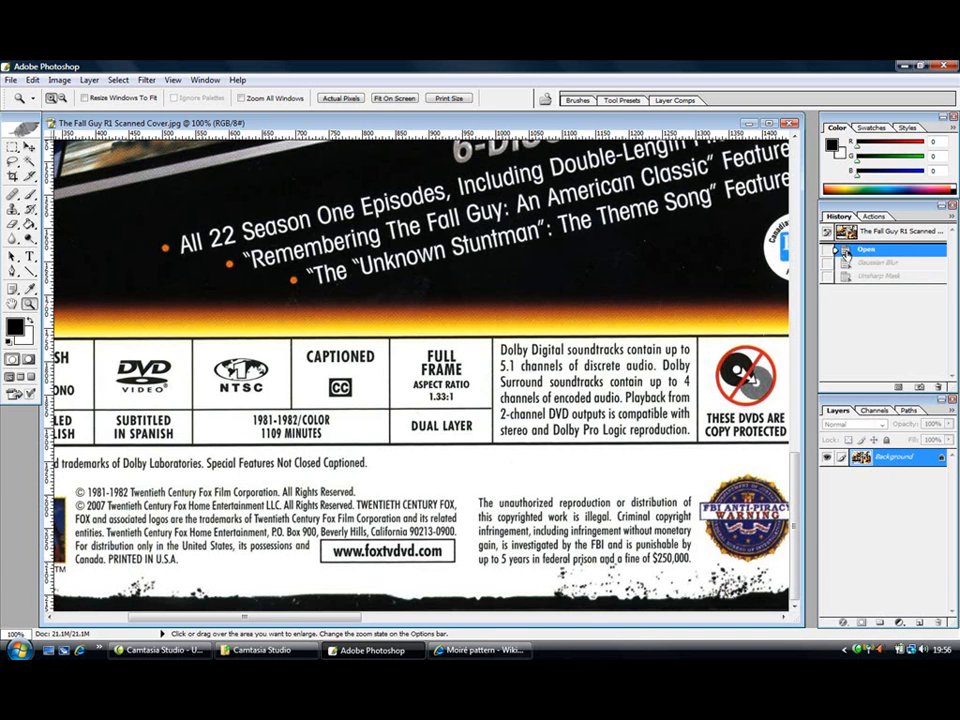
left_click(393, 99)
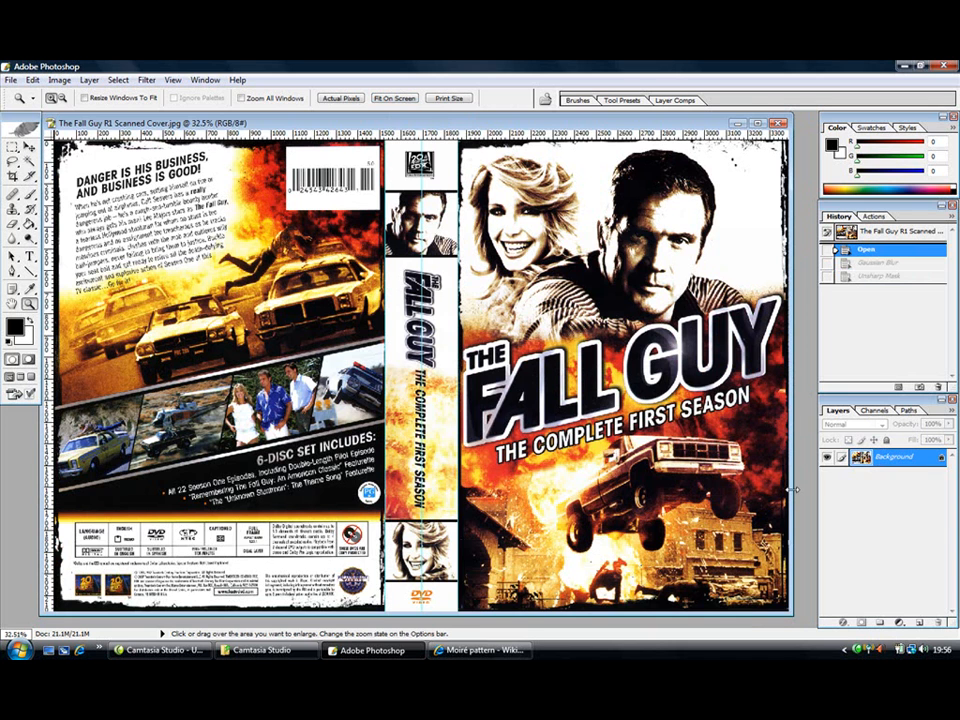
double_click(862, 459)
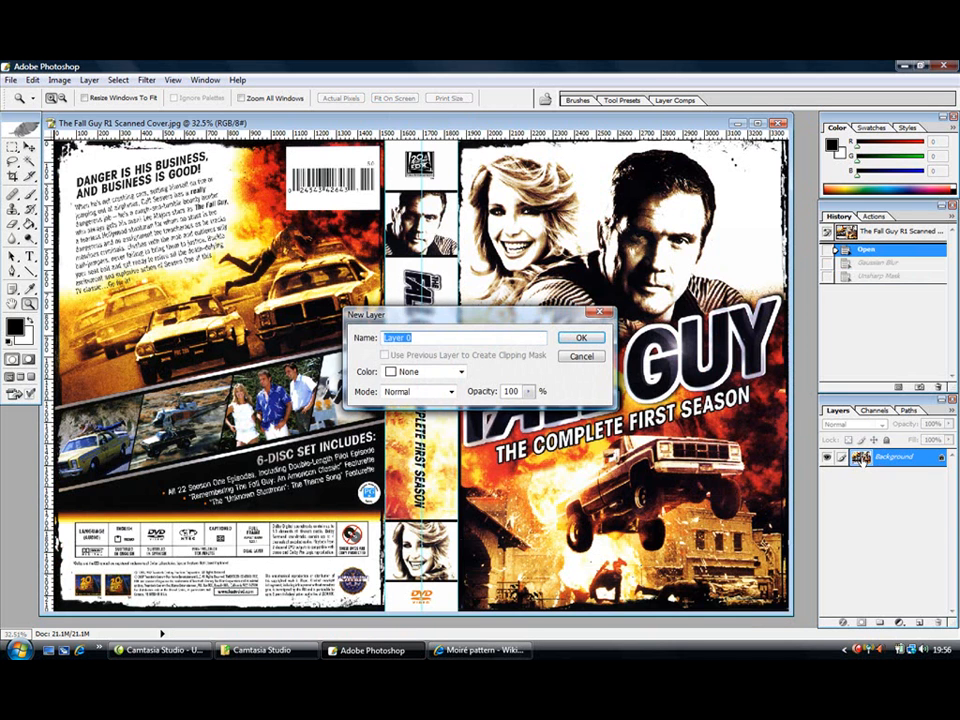
left_click(581, 337)
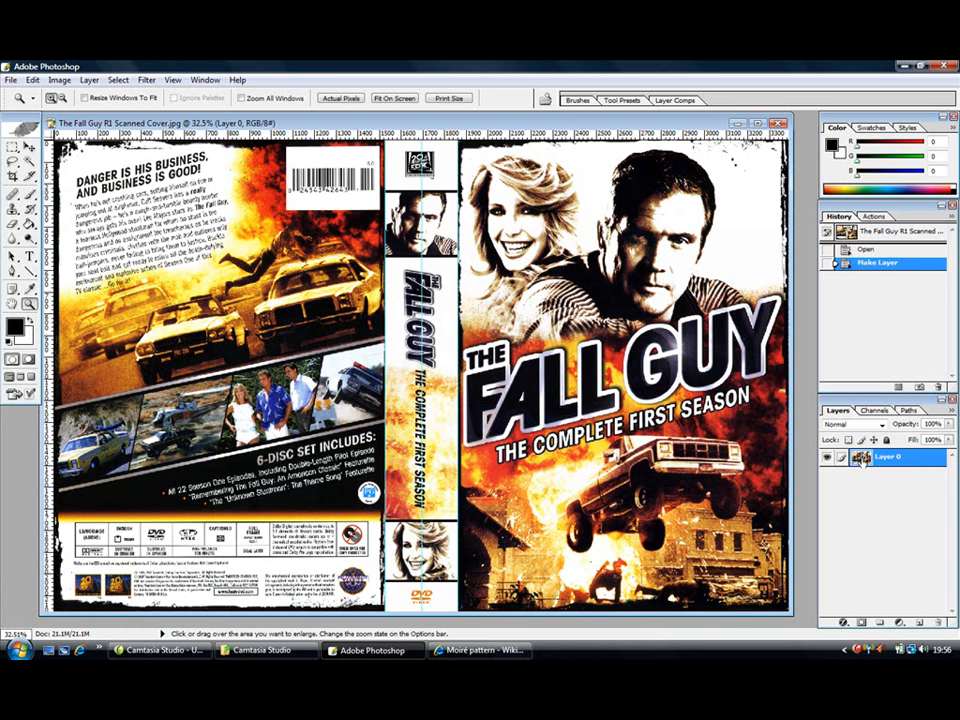
Select the whole layer's area and subtract rectangles around the back cover's small-print block, the barcode, the spine's Fox logo and its DVD logo
left_click(861, 458, "ctrl")
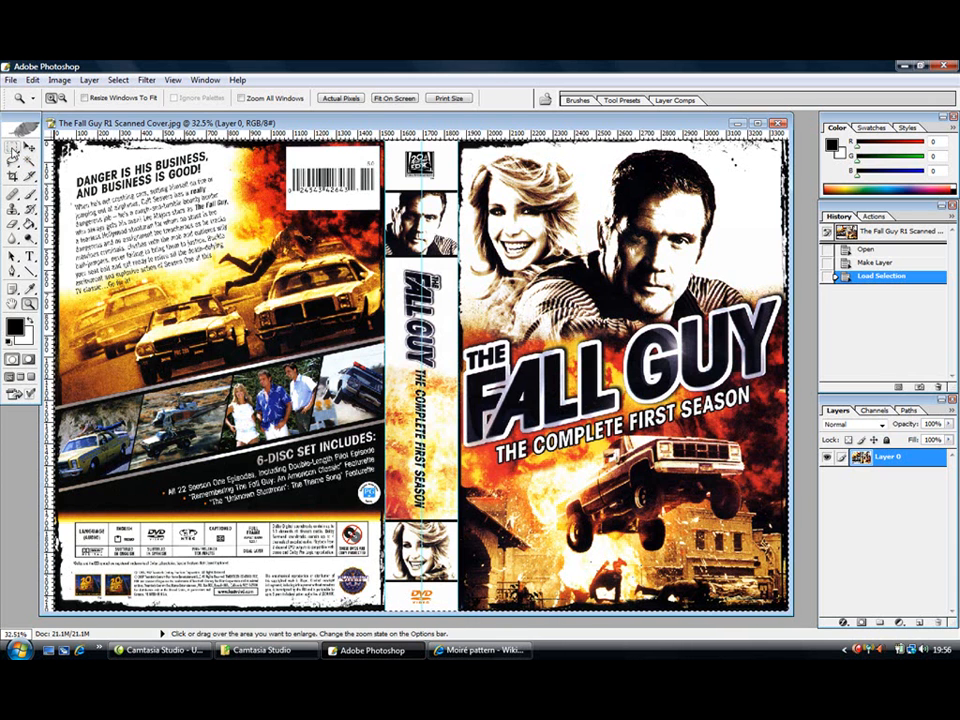
left_click(13, 150)
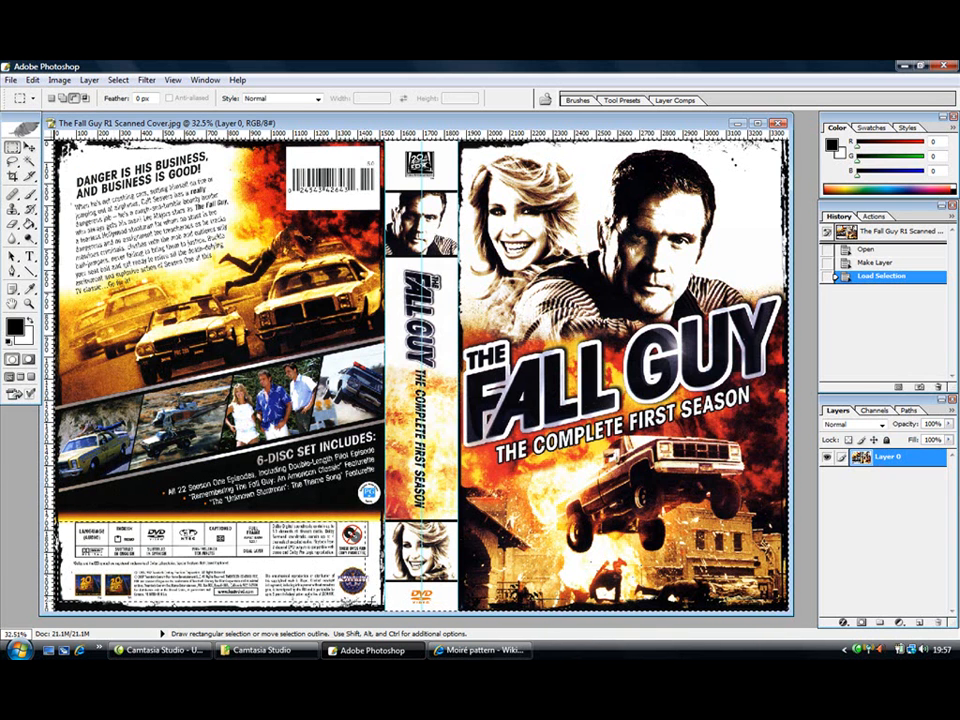
left_click_drag(384, 611, 384, 611)
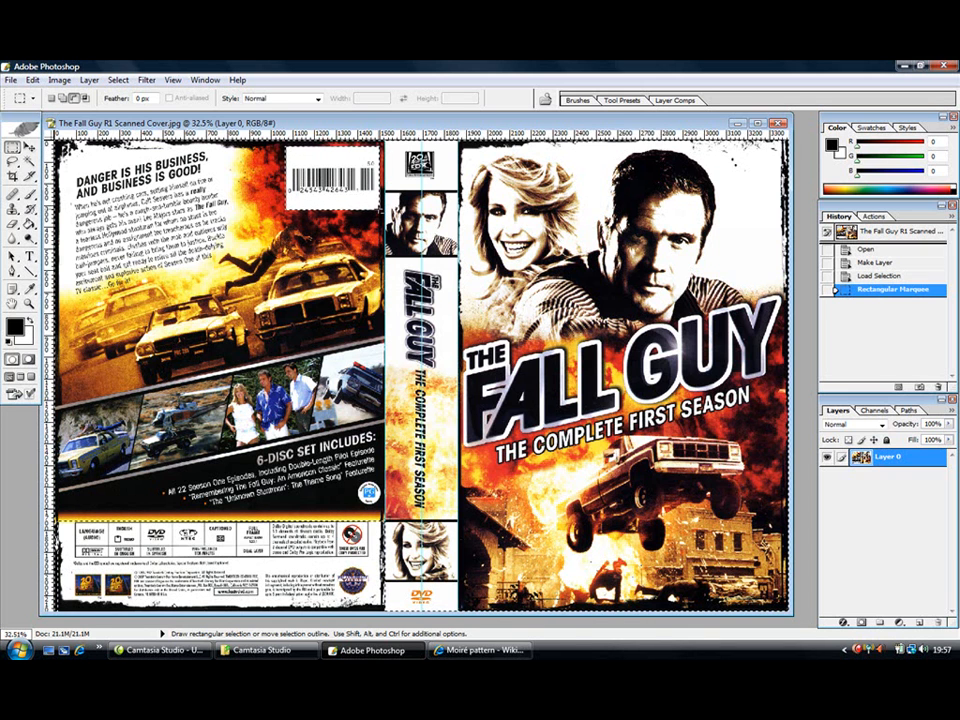
left_click_drag(381, 211, 382, 210)
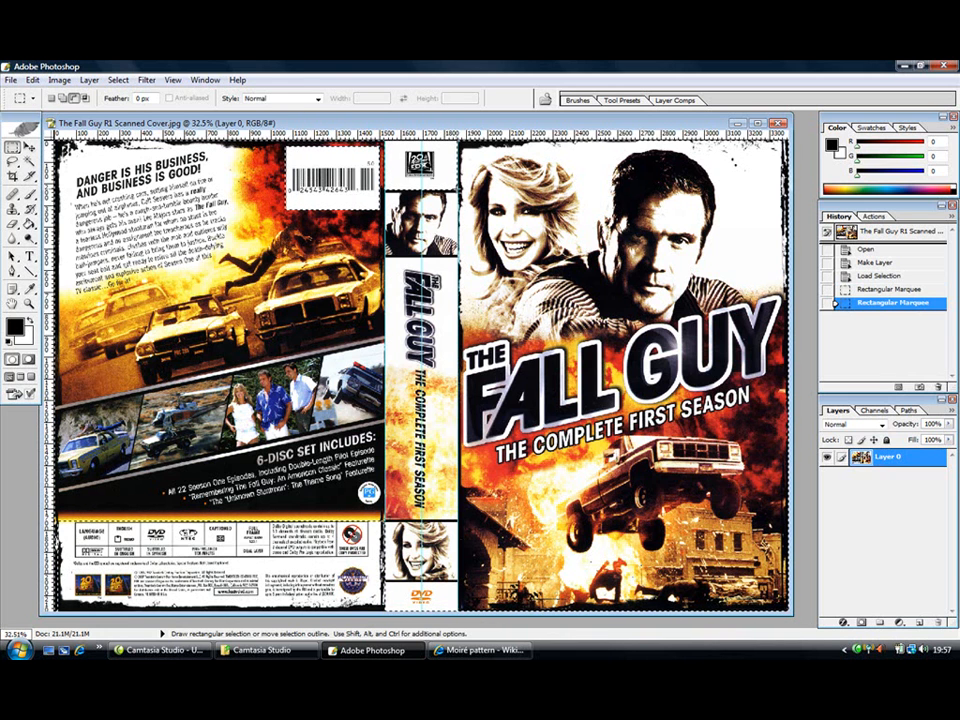
left_click_drag(458, 190, 458, 190)
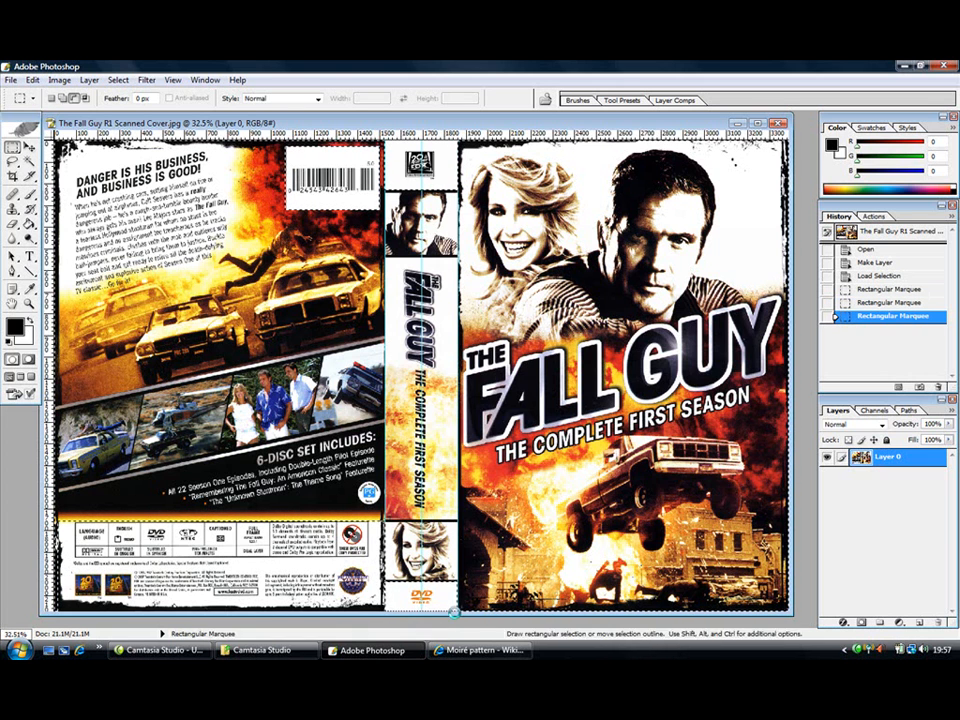
left_click_drag(455, 610, 455, 612)
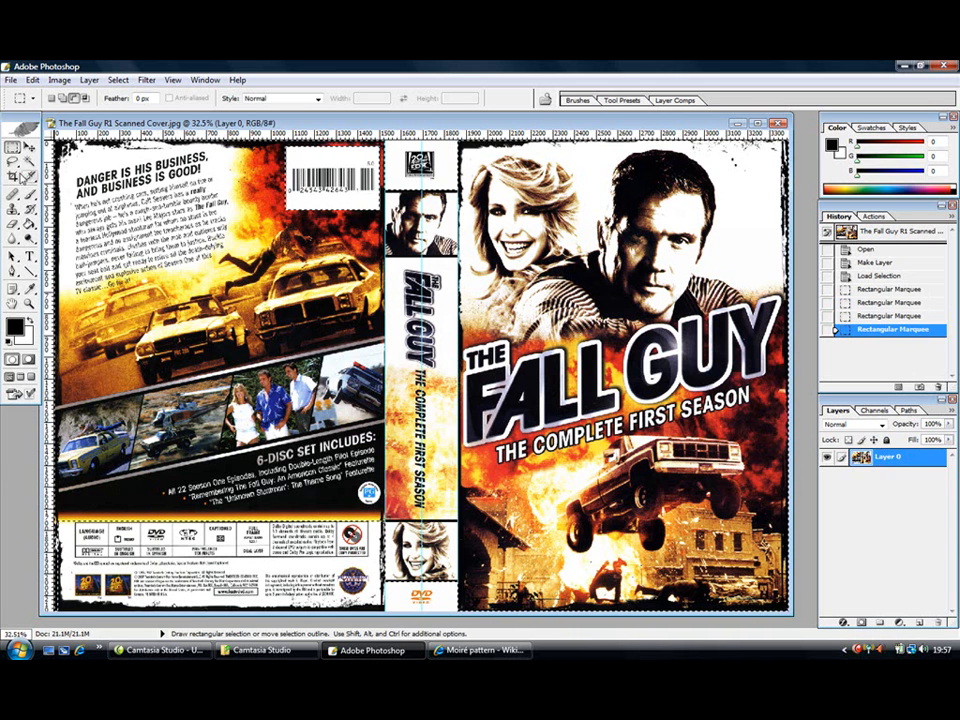
Subtract a freehand Lasso outline around the back cover's "Danger is his business" heading and synopsis text from the selection
left_click(12, 161)
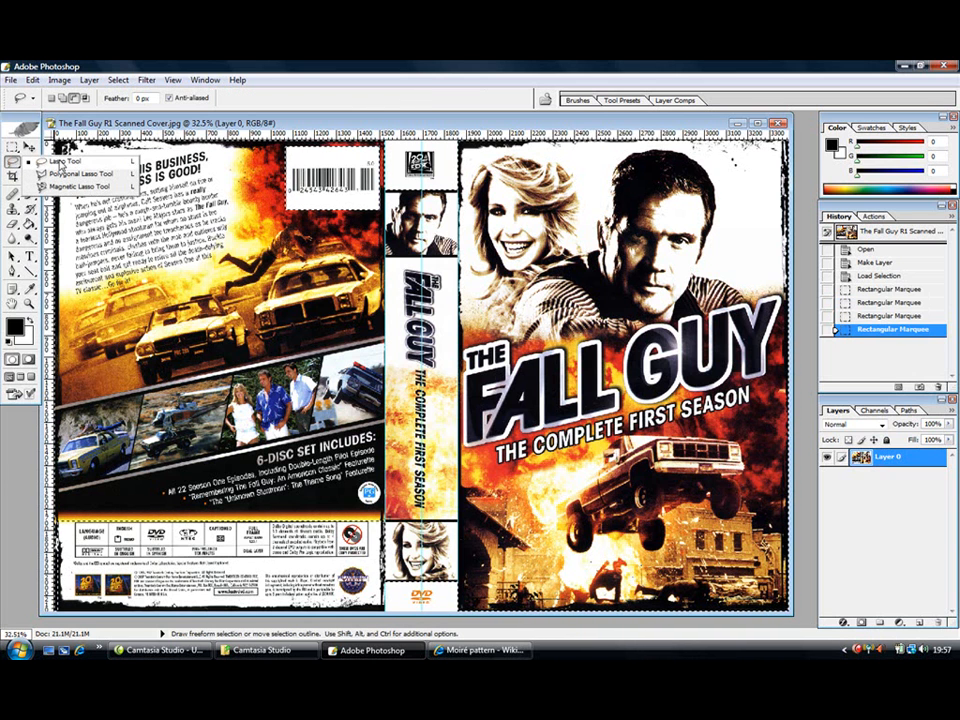
left_click(62, 161)
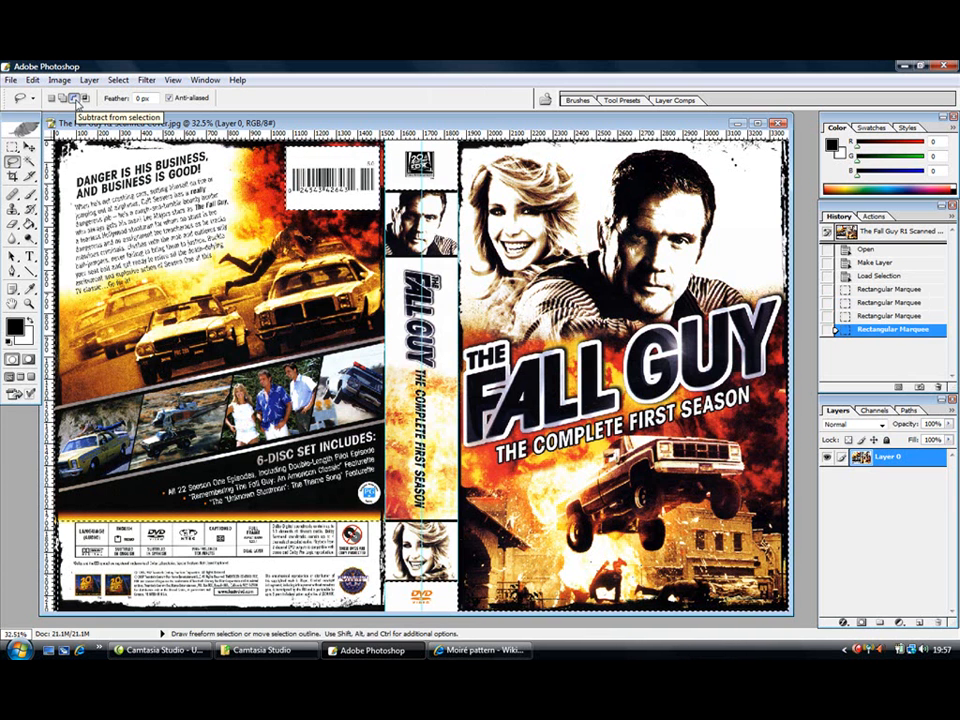
left_click(30, 303)
left_click(107, 226)
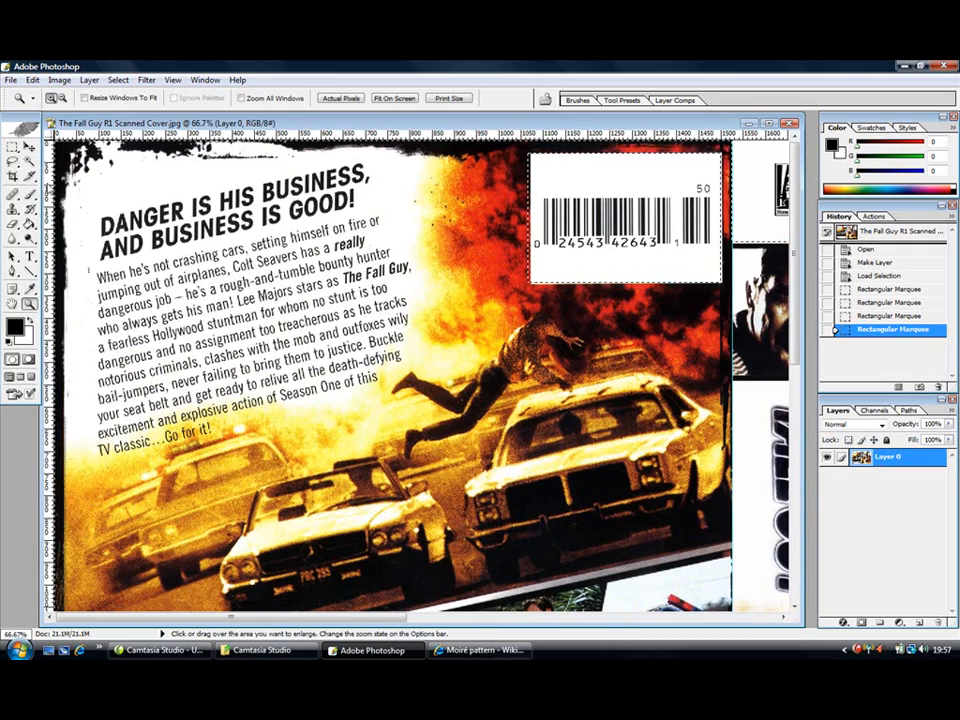
left_click(13, 161)
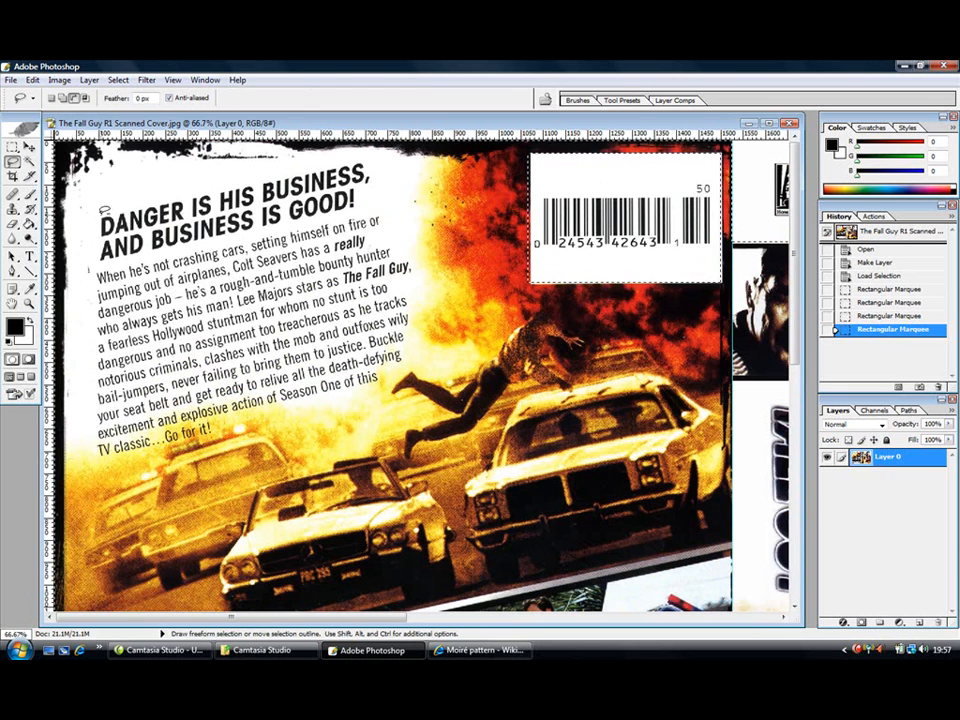
mouse_move(101, 211)
left_mouse_down()
mouse_move(209, 187)
mouse_move(290, 162)
mouse_move(368, 159)
mouse_move(374, 195)
mouse_move(416, 269)
mouse_move(408, 297)
mouse_move(418, 326)
mouse_move(397, 380)
mouse_move(256, 409)
mouse_move(213, 430)
mouse_move(228, 433)
mouse_move(172, 432)
mouse_move(117, 460)
mouse_move(99, 456)
mouse_move(86, 384)
mouse_move(96, 214)
left_mouse_up()
left_click_drag(76, 160, 78, 157)
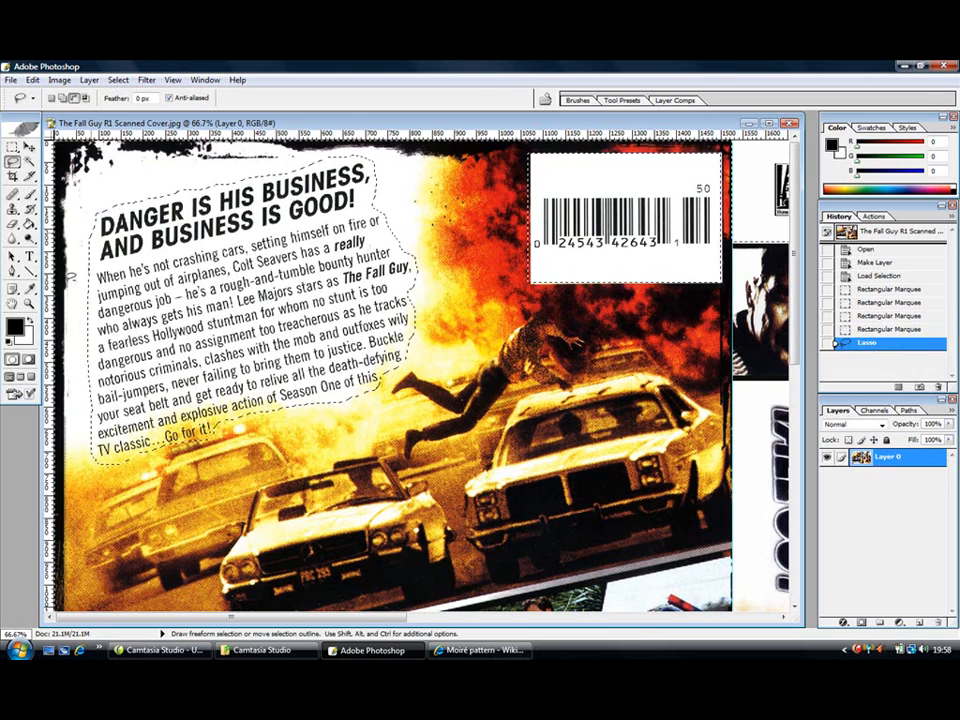
Subtract a freehand Lasso outline around the "6-Disc Set Includes" heading and its three bullet lines from the selection
key("z")
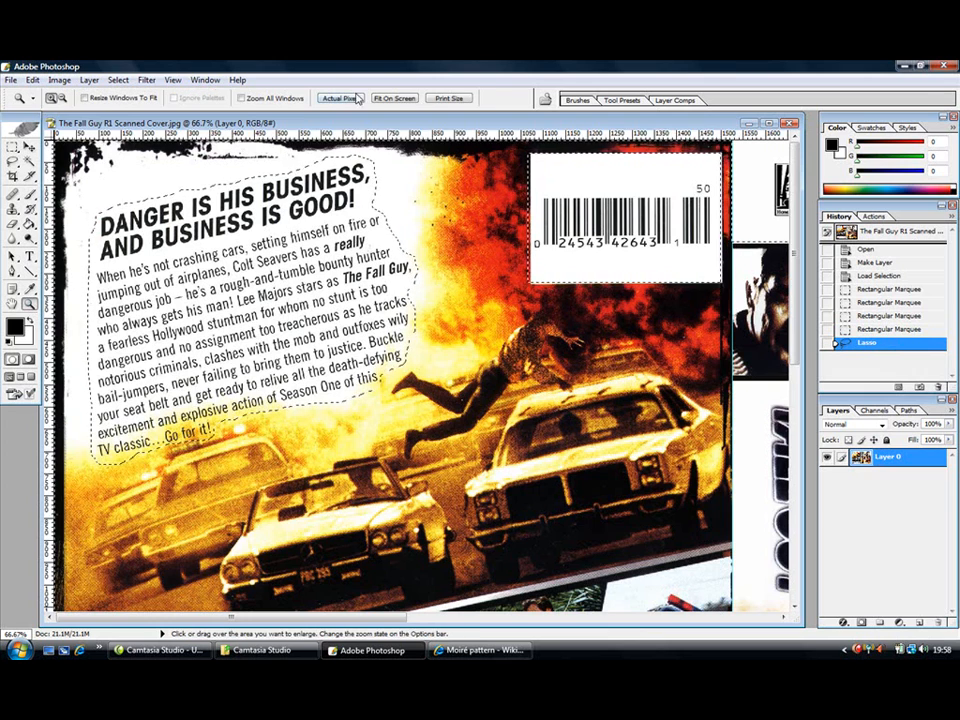
left_click(394, 98)
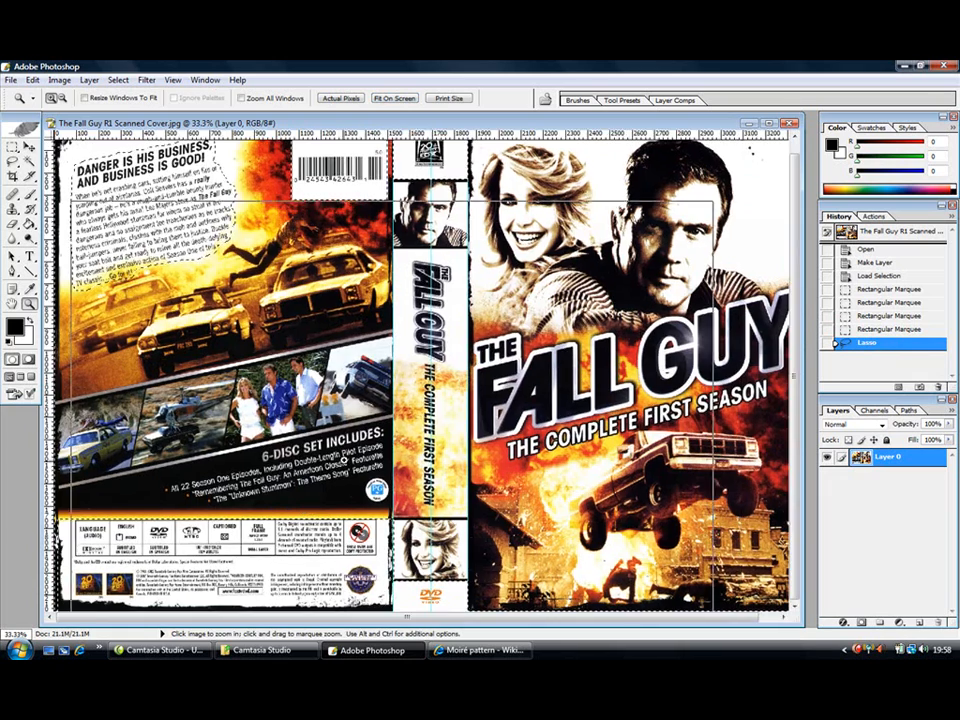
left_click(354, 425)
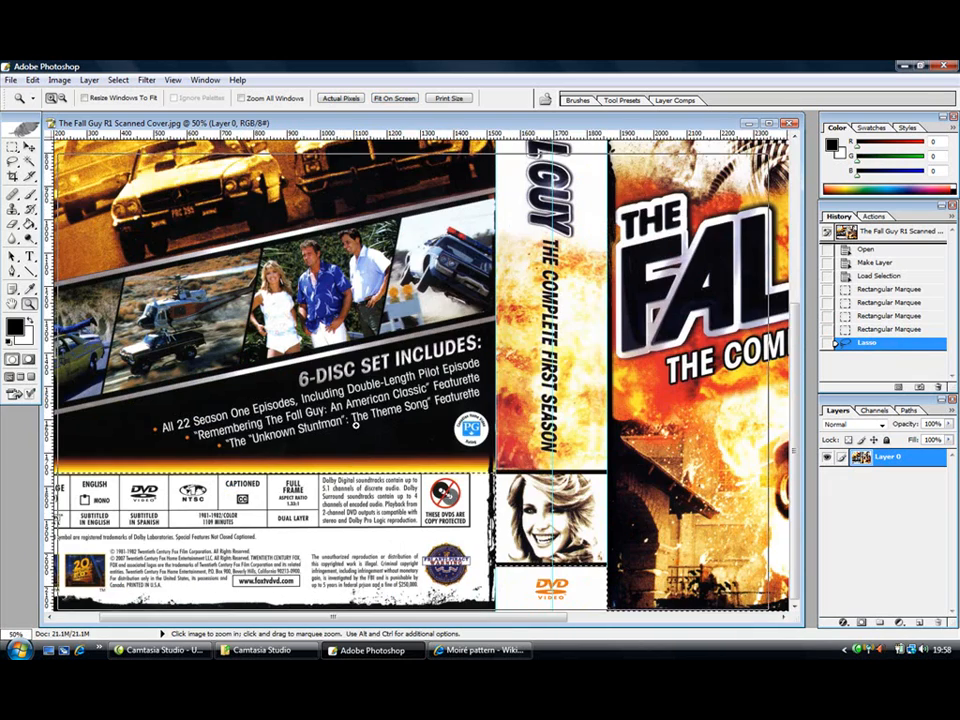
left_click(354, 425)
left_click(12, 161)
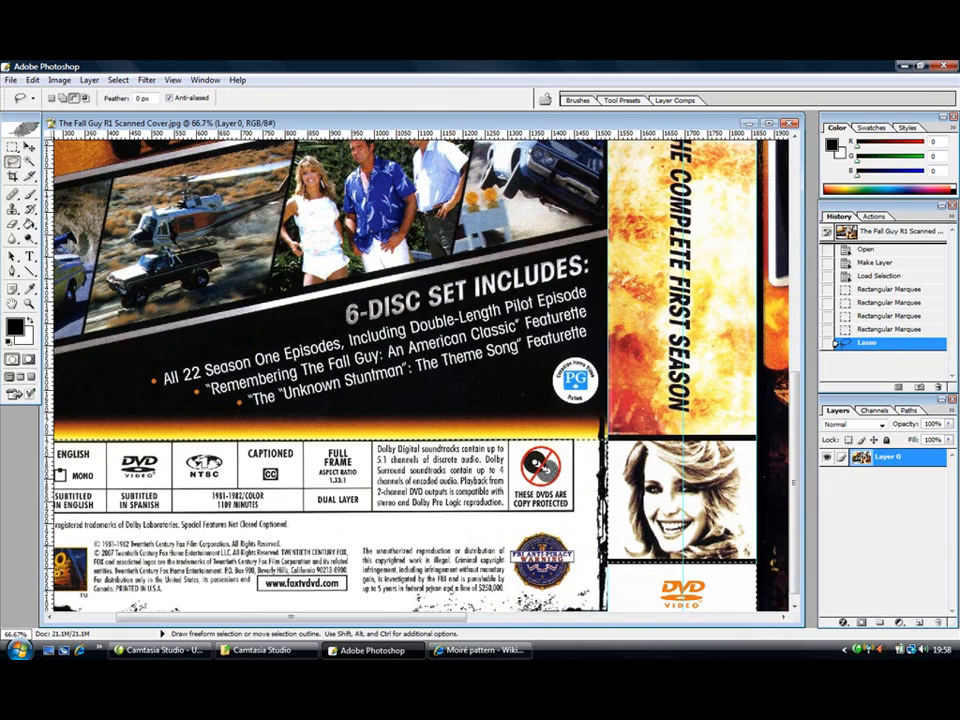
mouse_move(152, 366)
left_mouse_down()
mouse_move(301, 327)
mouse_move(292, 335)
mouse_move(318, 306)
mouse_move(300, 304)
mouse_move(350, 295)
mouse_move(362, 273)
mouse_move(385, 264)
mouse_move(480, 244)
mouse_move(598, 271)
mouse_move(592, 249)
mouse_move(598, 334)
mouse_move(588, 344)
mouse_move(296, 402)
left_mouse_up()
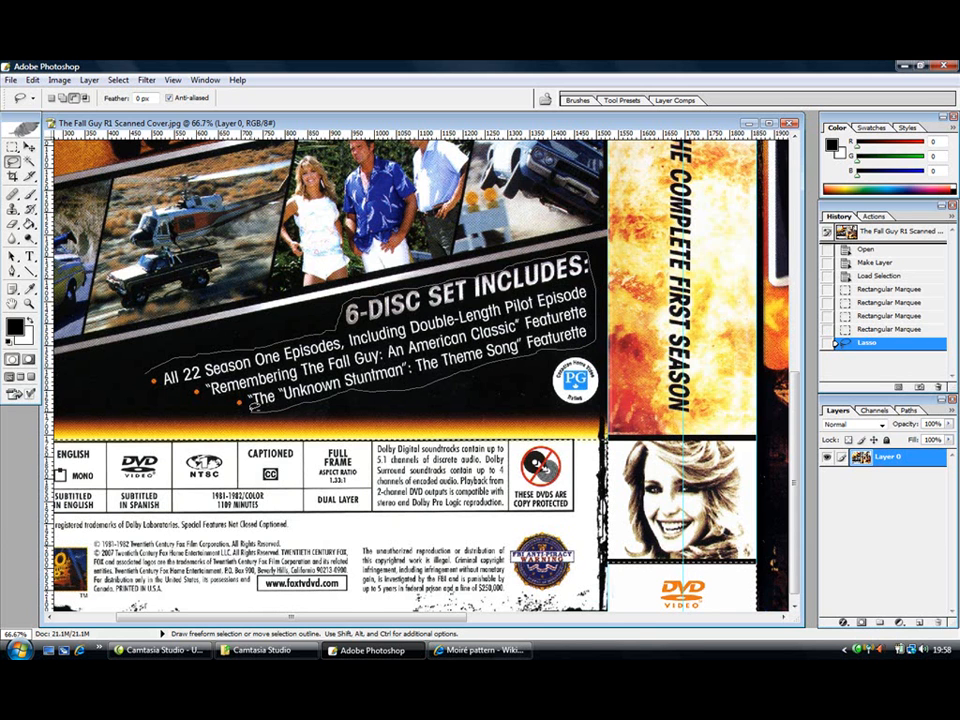
mouse_move(203, 394)
left_mouse_down()
mouse_move(160, 390)
mouse_move(170, 398)
left_mouse_up()
key("z")
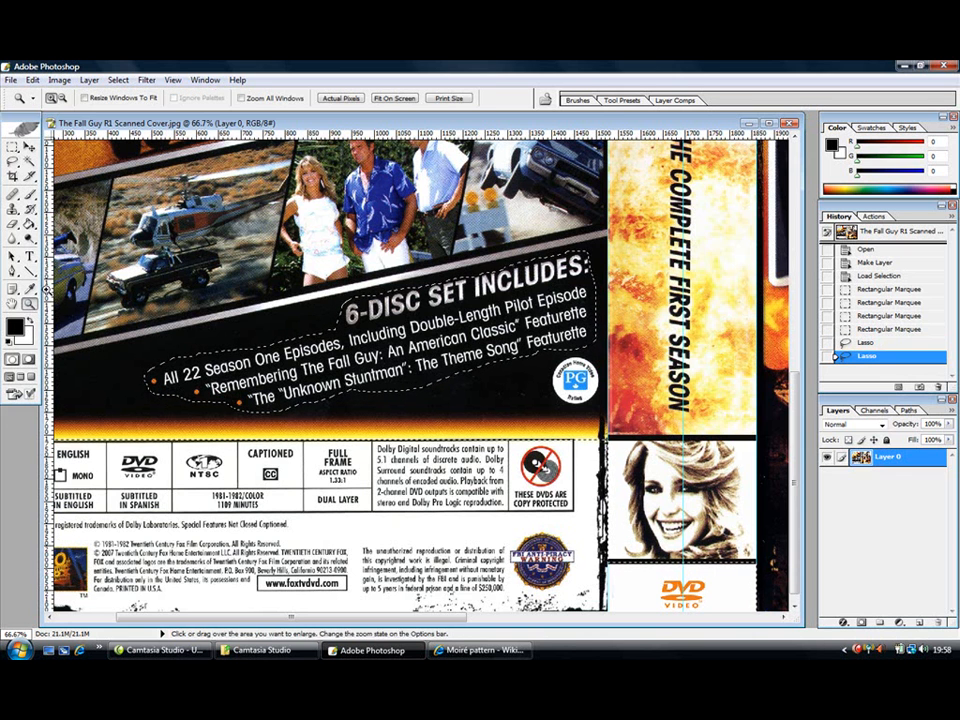
left_click(394, 98)
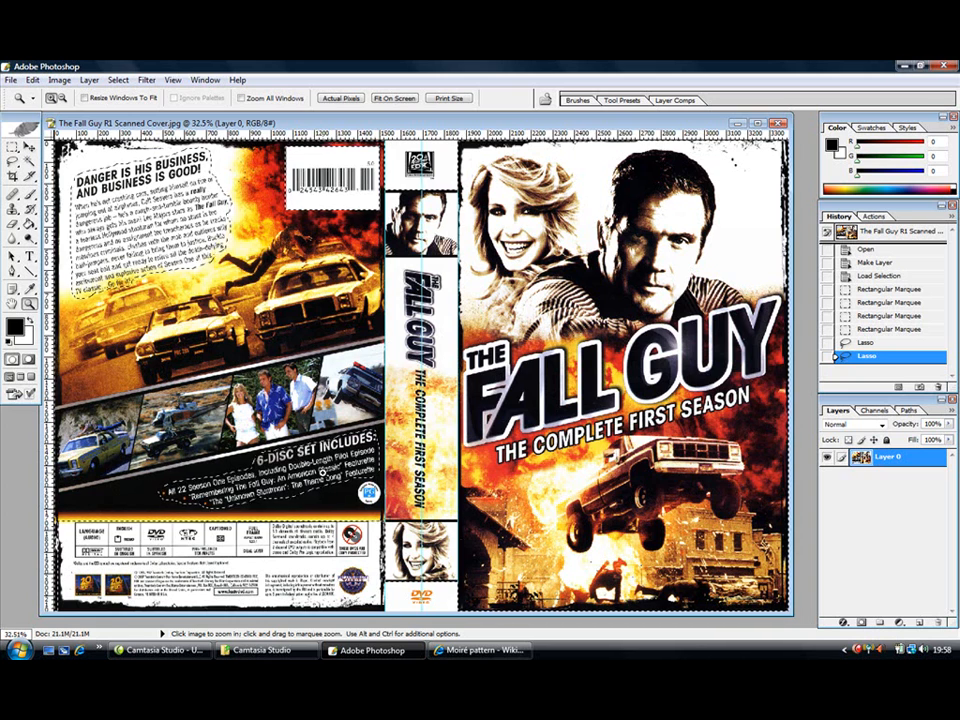
Apply a Gaussian Blur with a 1.0-pixel radius to the selected area
left_click(172, 80)
mouse_move(146, 80)
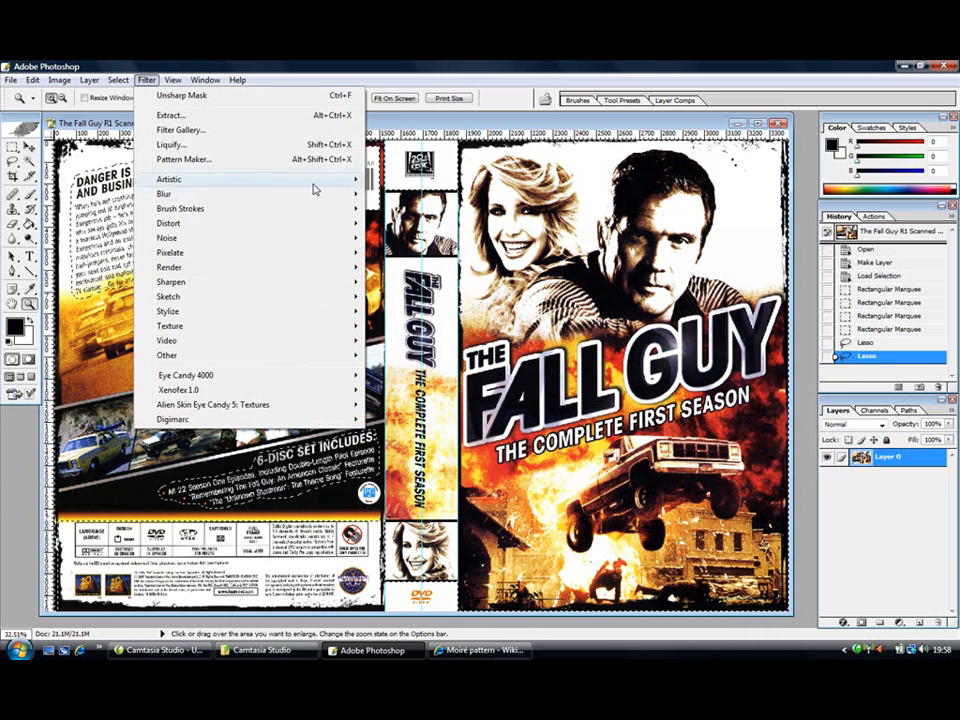
mouse_move(343, 194)
left_click(409, 238)
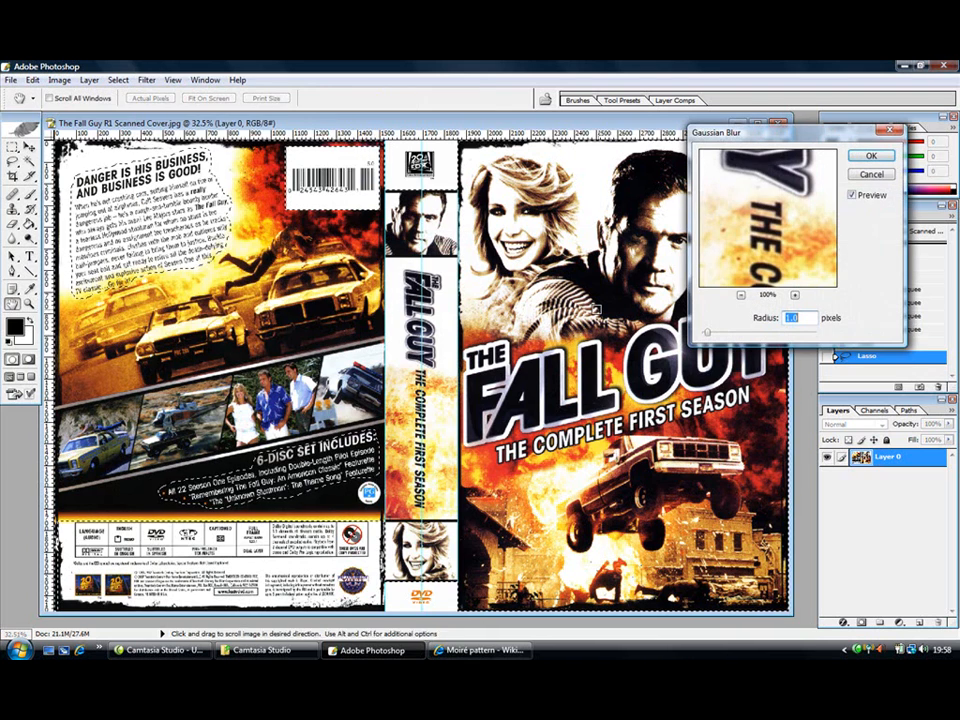
left_click(870, 156)
key("z")
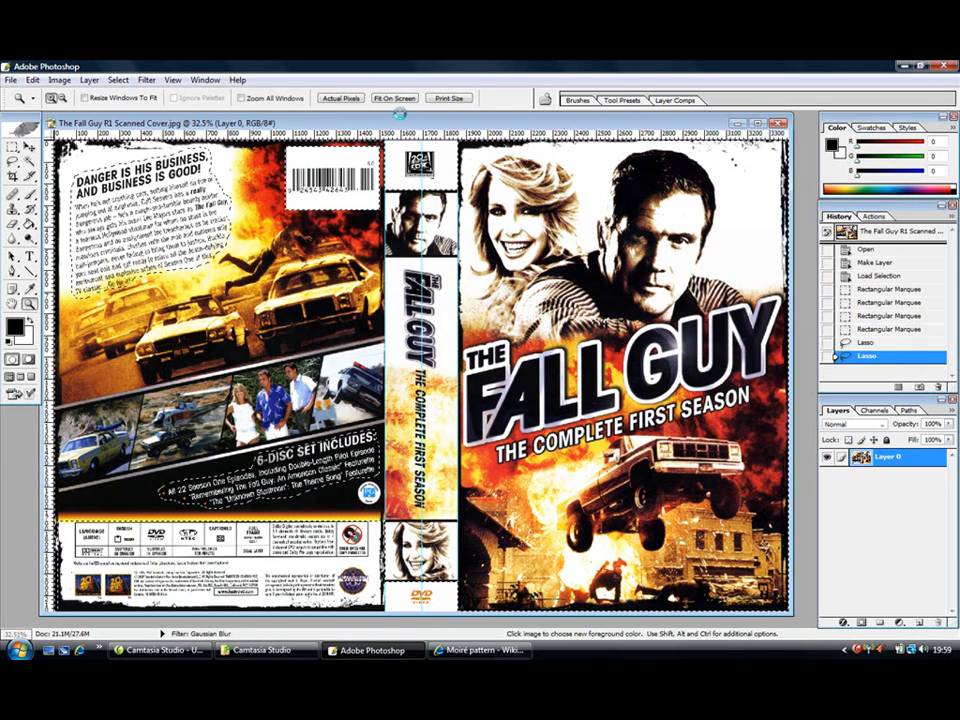
Sharpen the selected area with Unsharp Mask at amount 100%, radius 2.0 pixels and threshold 5 levels
left_click(147, 80)
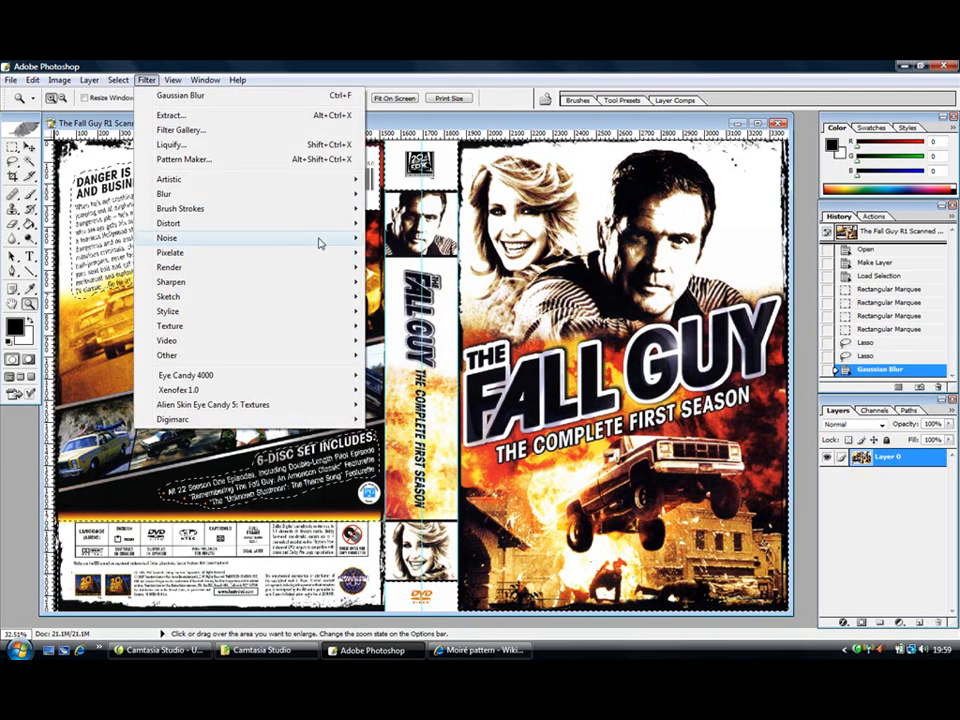
mouse_move(351, 288)
left_click(412, 326)
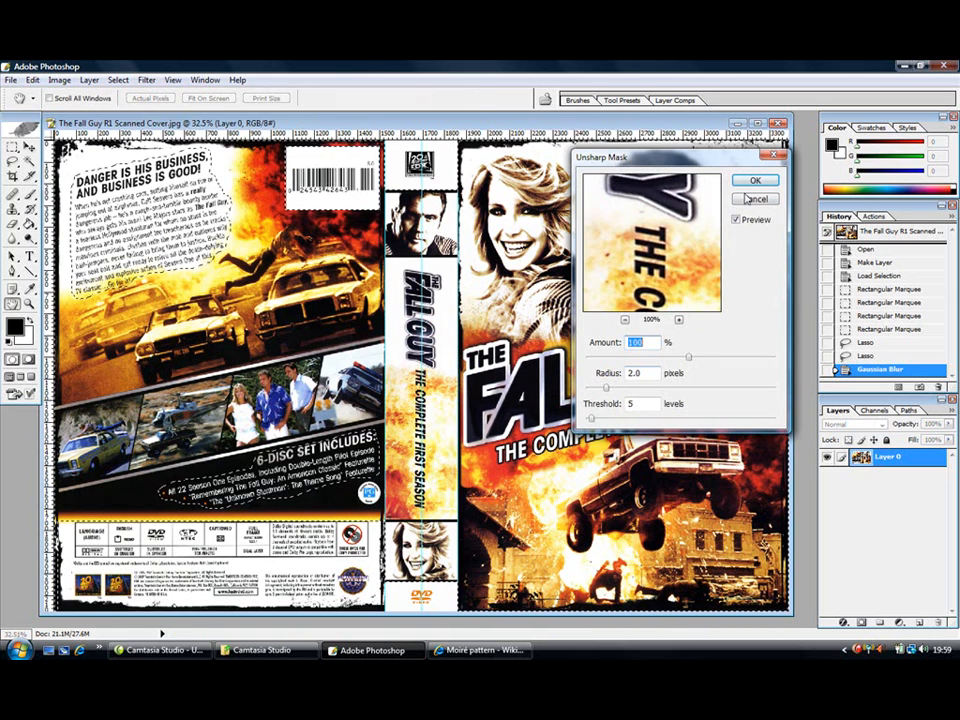
left_click(754, 180)
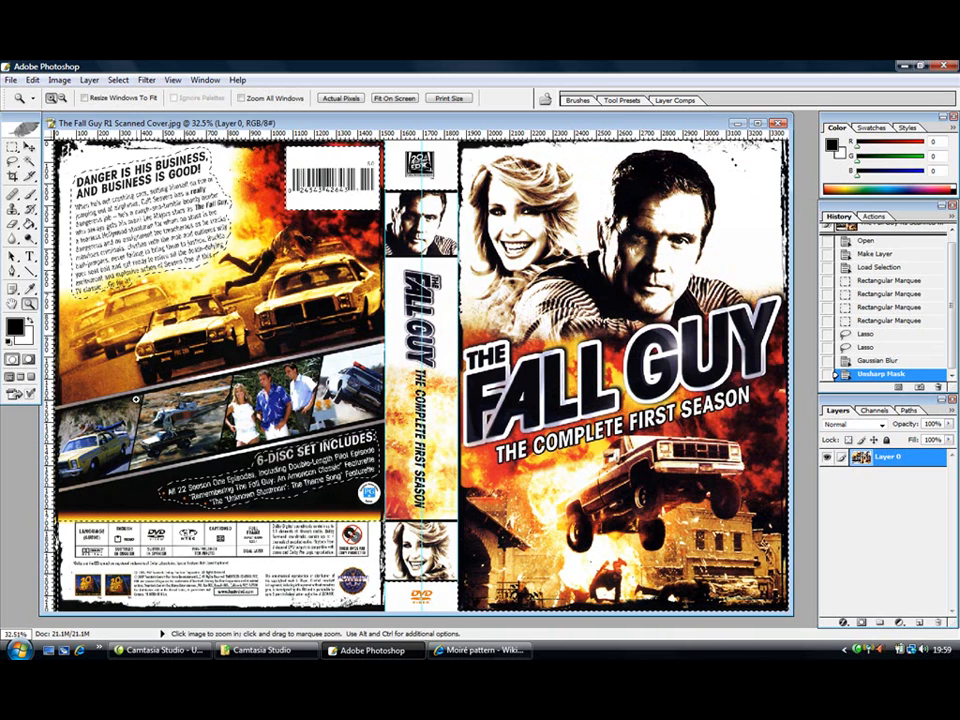
Check the back cover's photo strip, bullet text and small print at 100%, and clear the selection
left_click(340, 98)
scroll(643, 486, "down", 3)
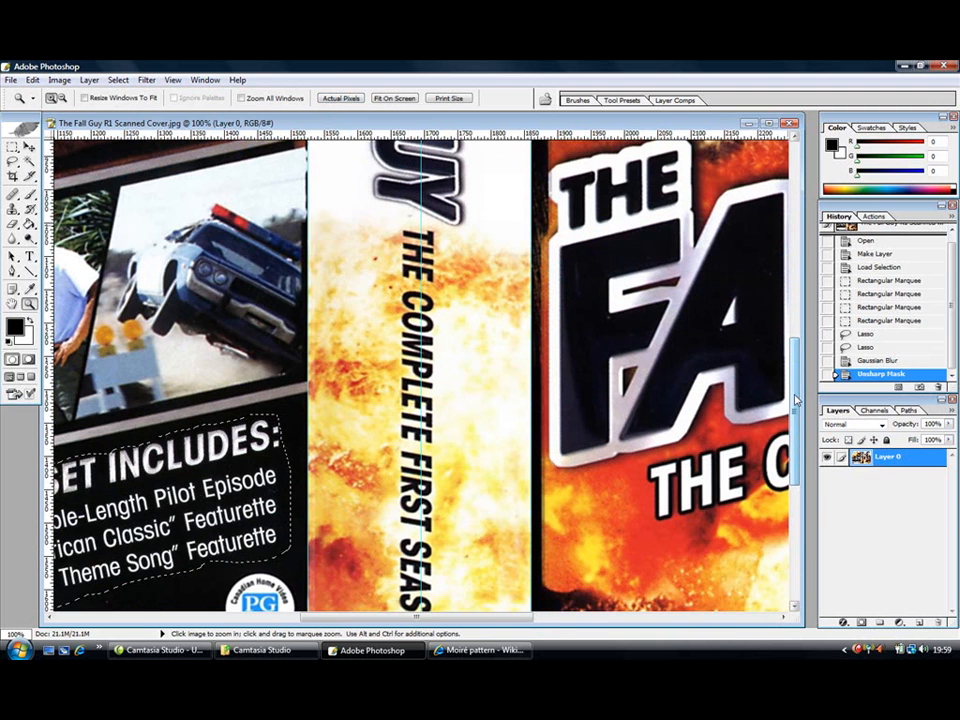
left_click_drag(467, 624, 318, 638)
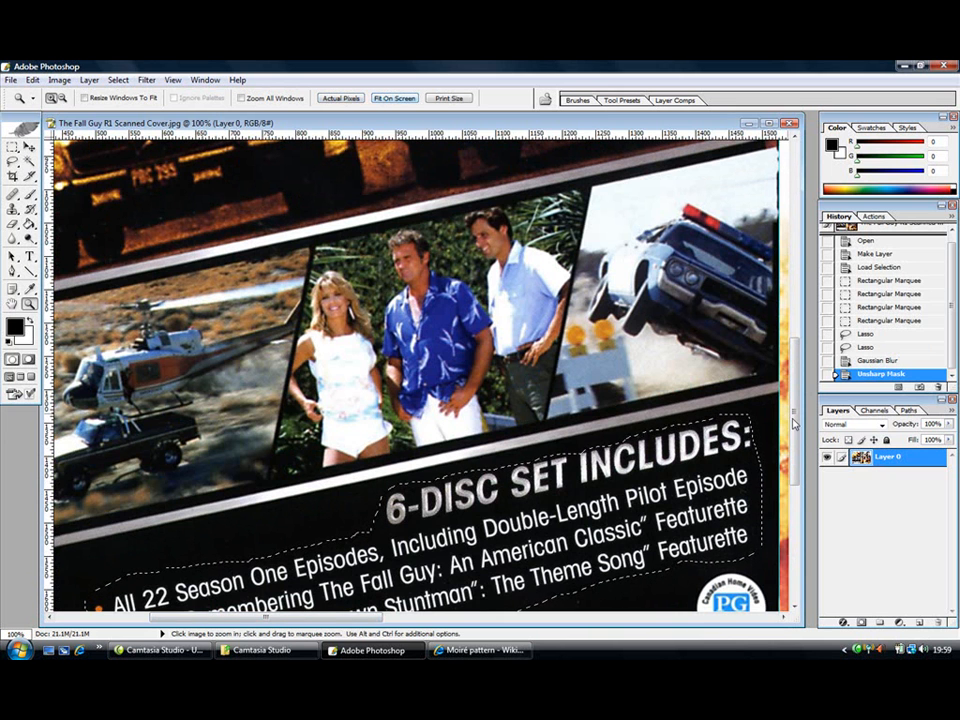
left_click_drag(795, 425, 785, 519)
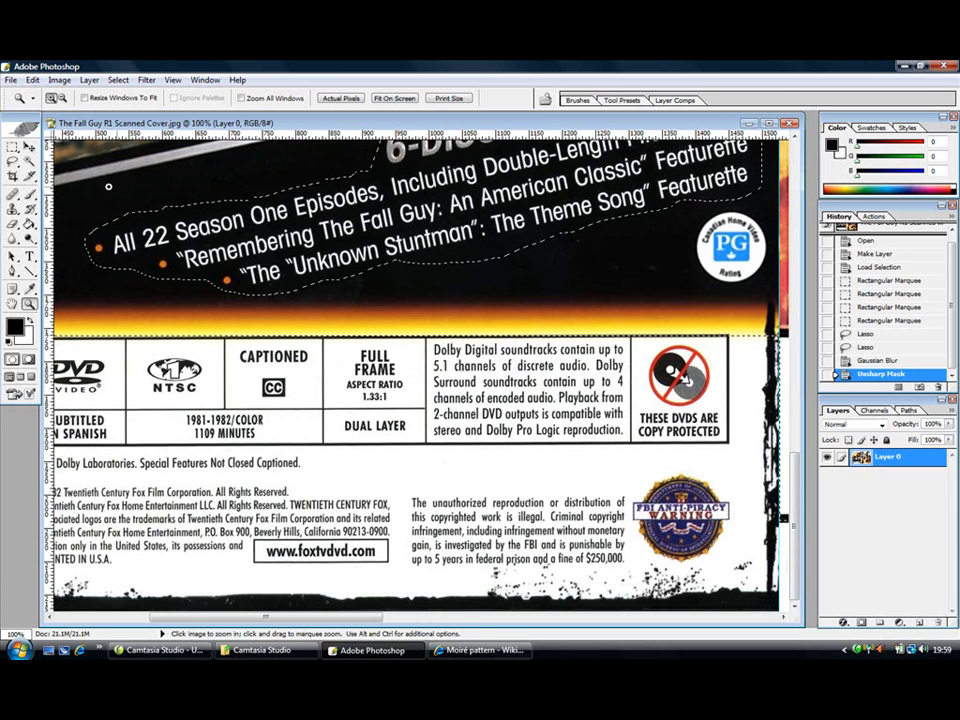
left_click(12, 146)
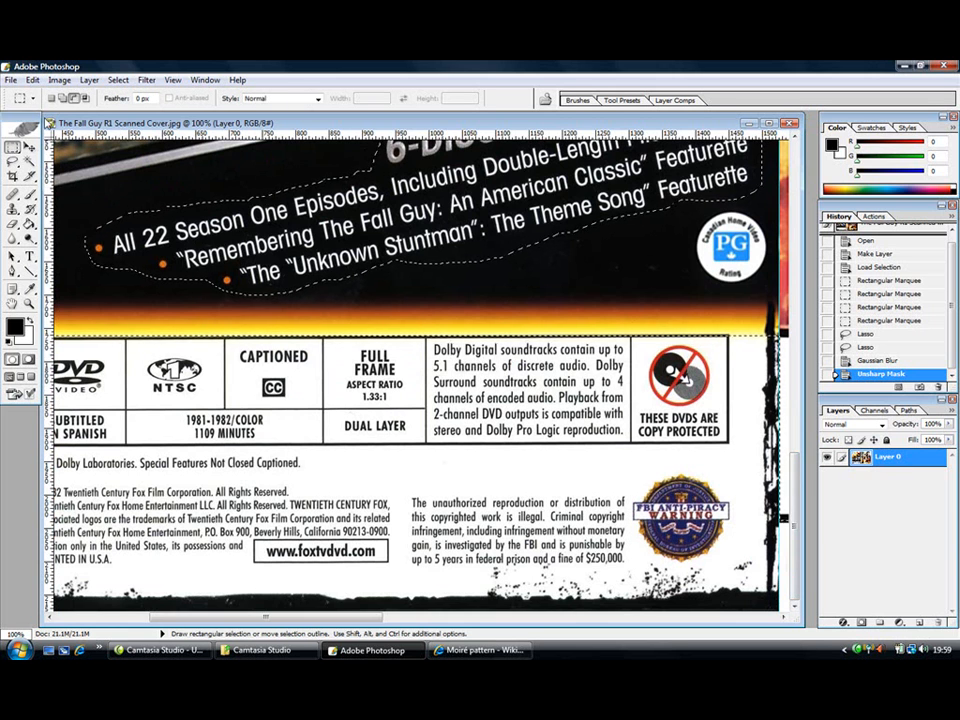
left_click(165, 216)
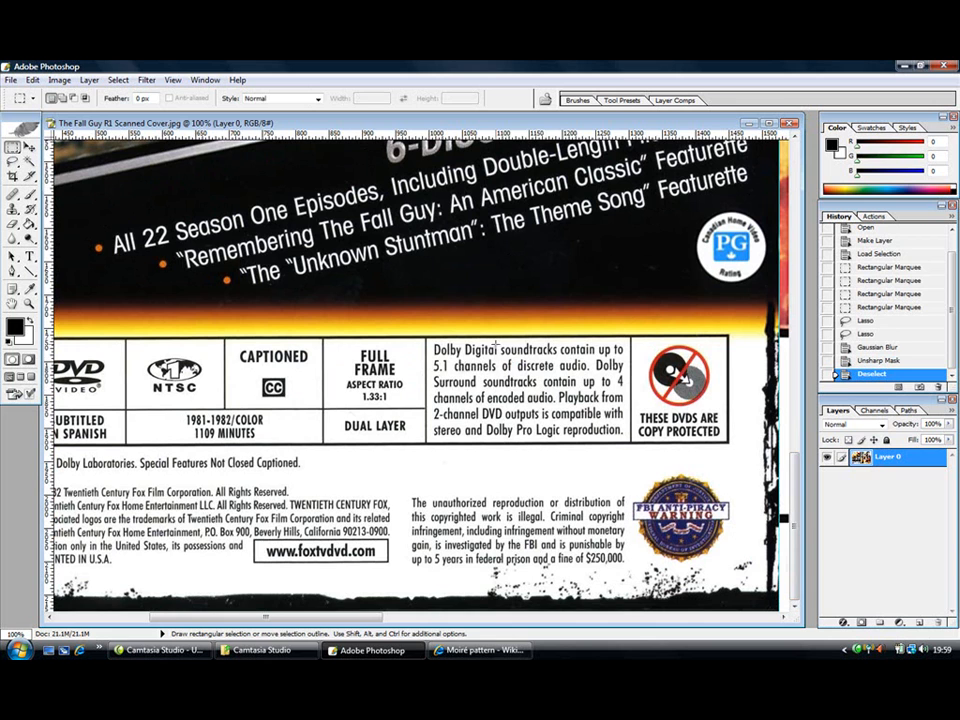
Build an additive rectangular selection around the crossed-out disc icon, the FBI anti-piracy seal and the two Fox logos in the small-print block
left_click(62, 99)
left_click_drag(641, 341, 718, 410)
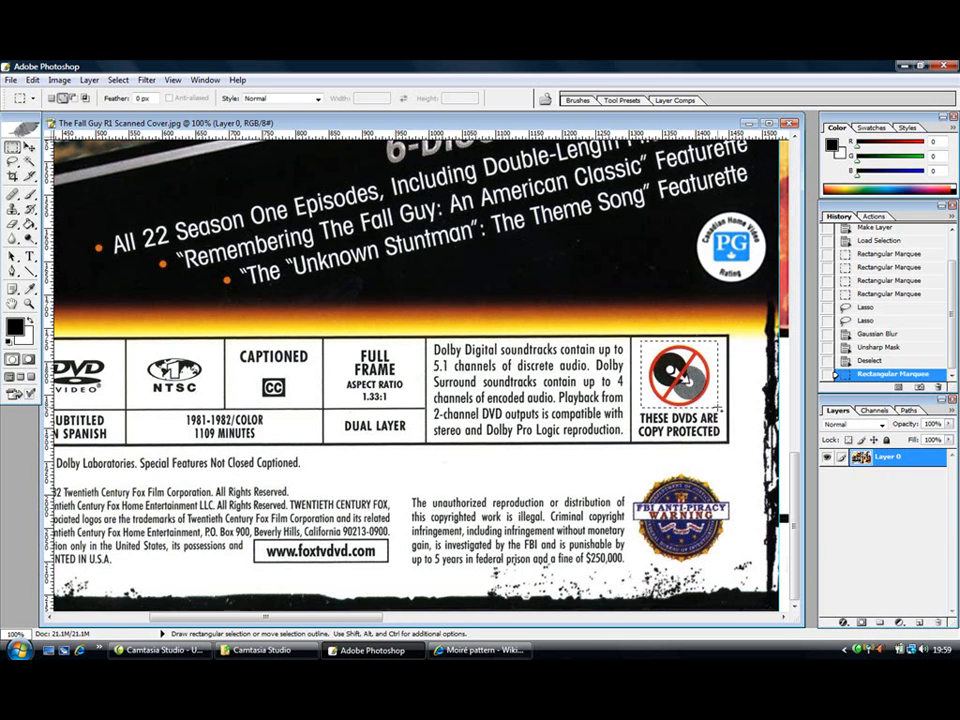
left_click_drag(629, 468, 737, 563)
scroll(280, 465, "left", 5)
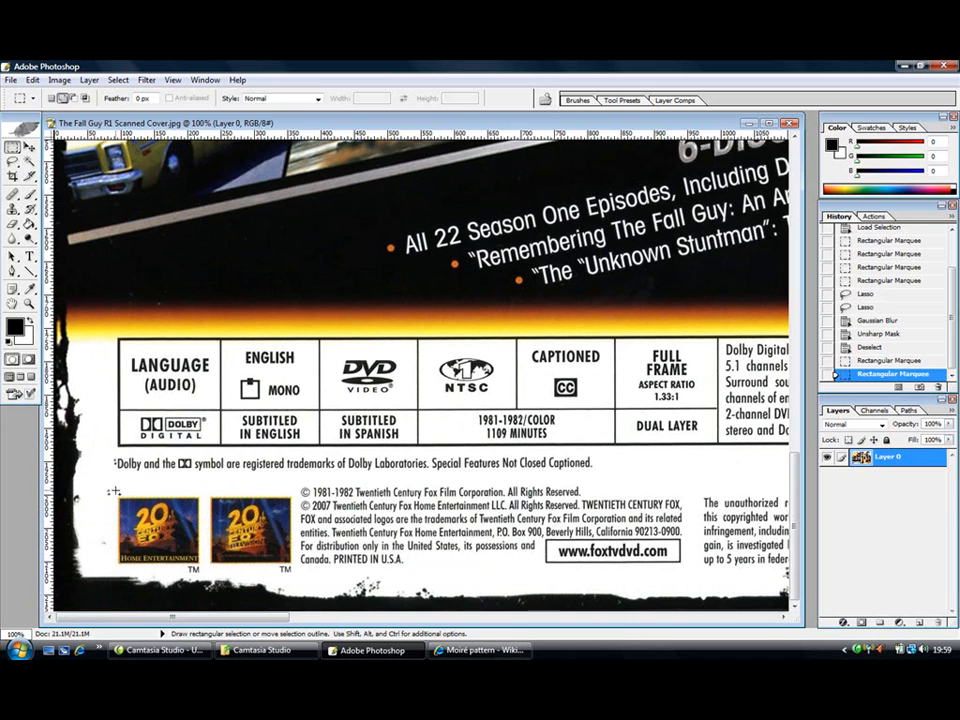
left_click_drag(158, 485, 295, 568)
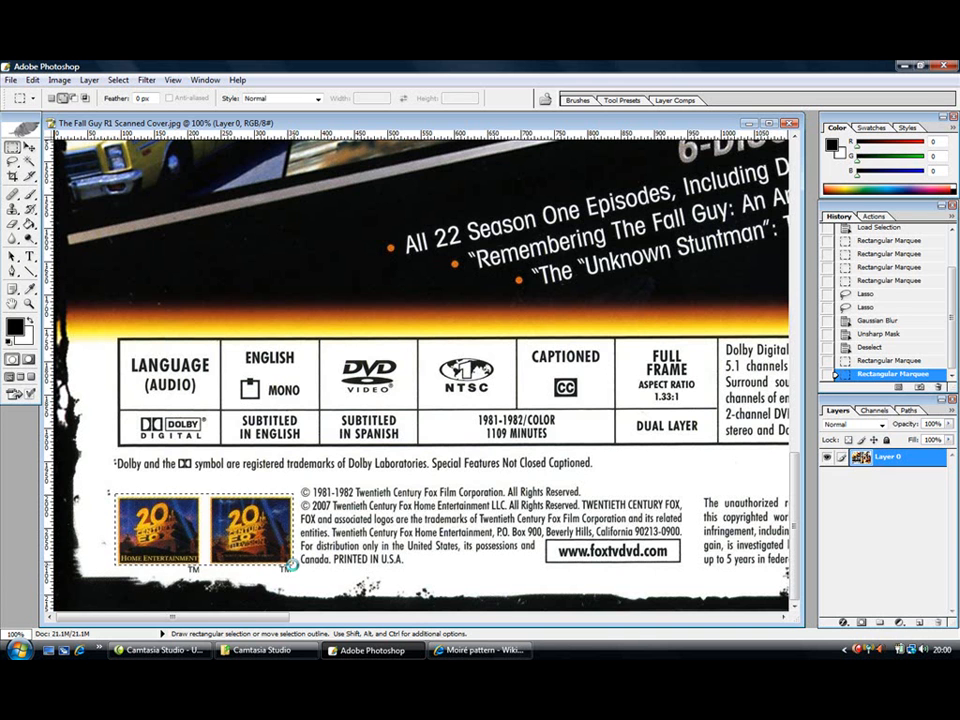
left_click_drag(233, 621, 459, 621)
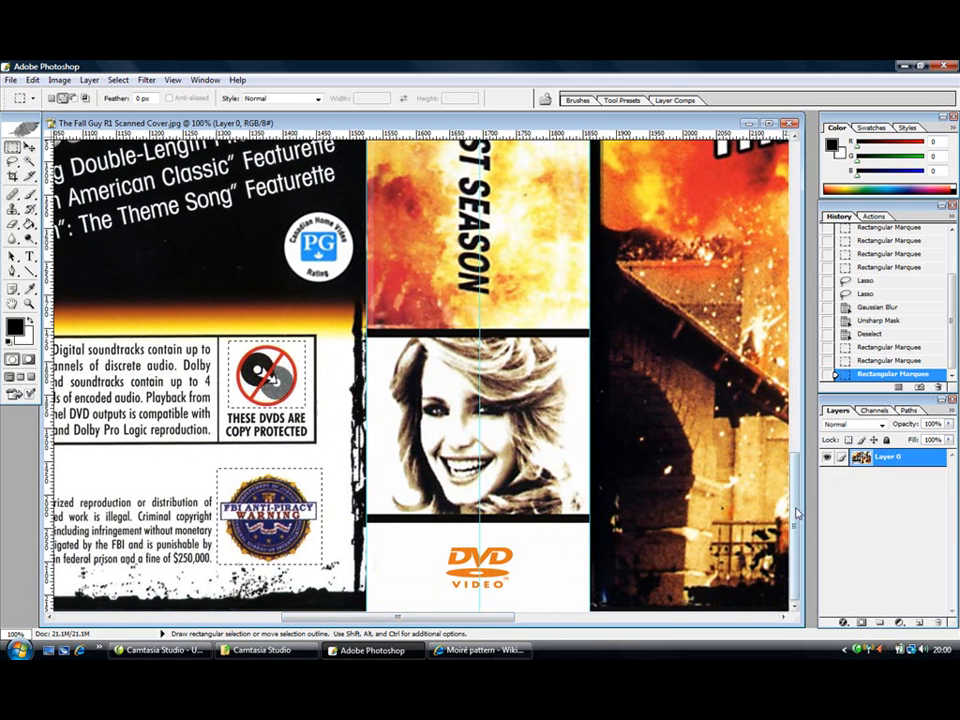
left_click_drag(796, 511, 780, 190)
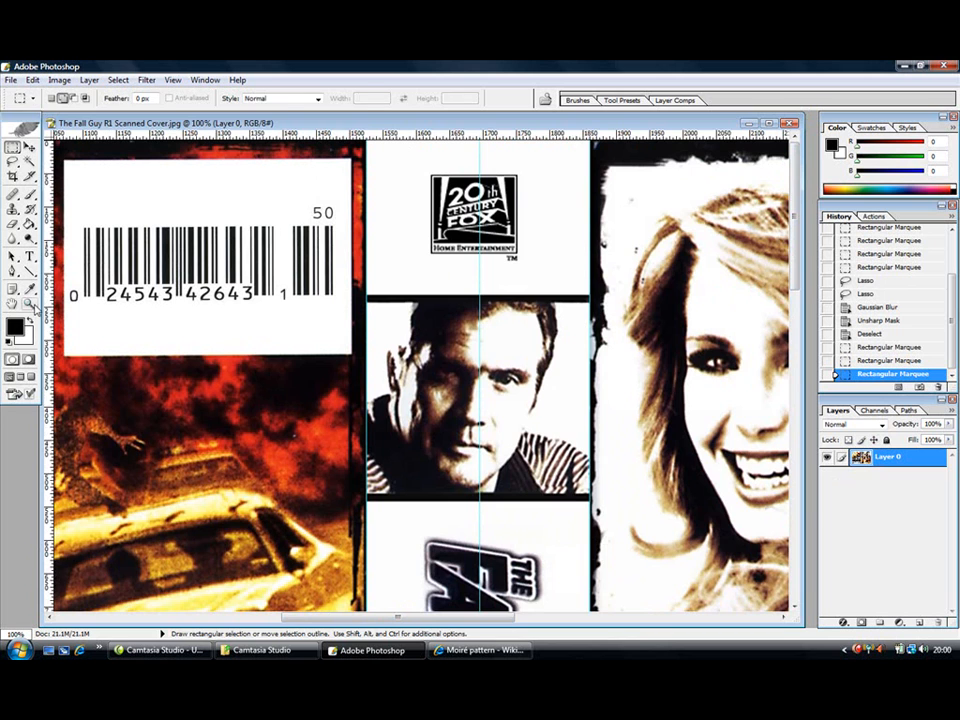
key("z")
left_click(396, 99)
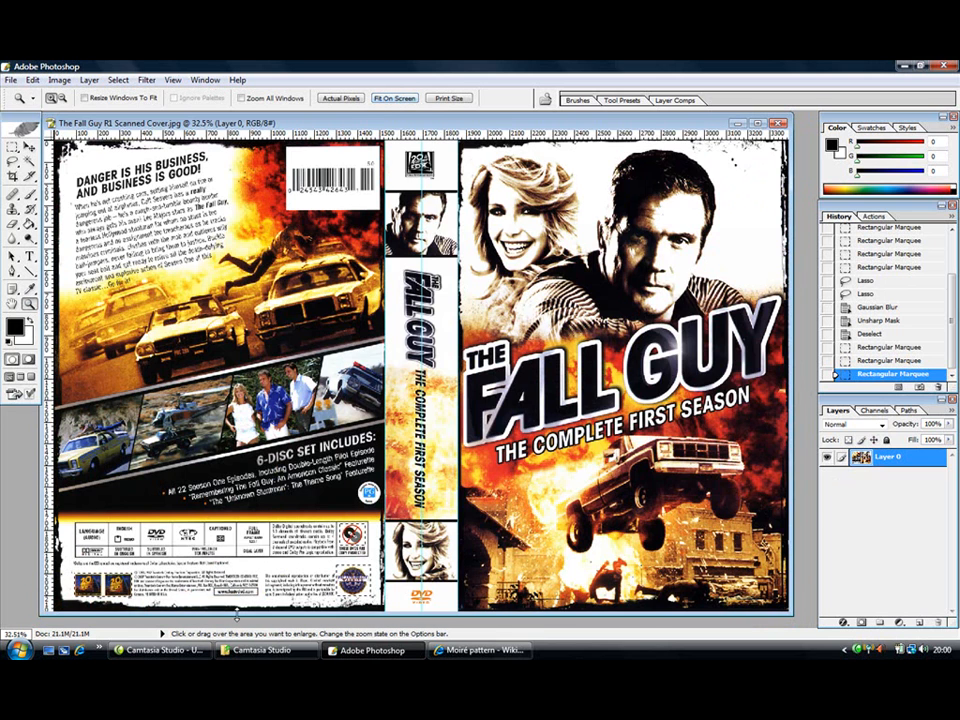
Apply a Gaussian Blur with a 0.5-pixel radius to the selected disc icon, FBI seal and Fox logos
left_click(236, 596)
left_click(236, 596)
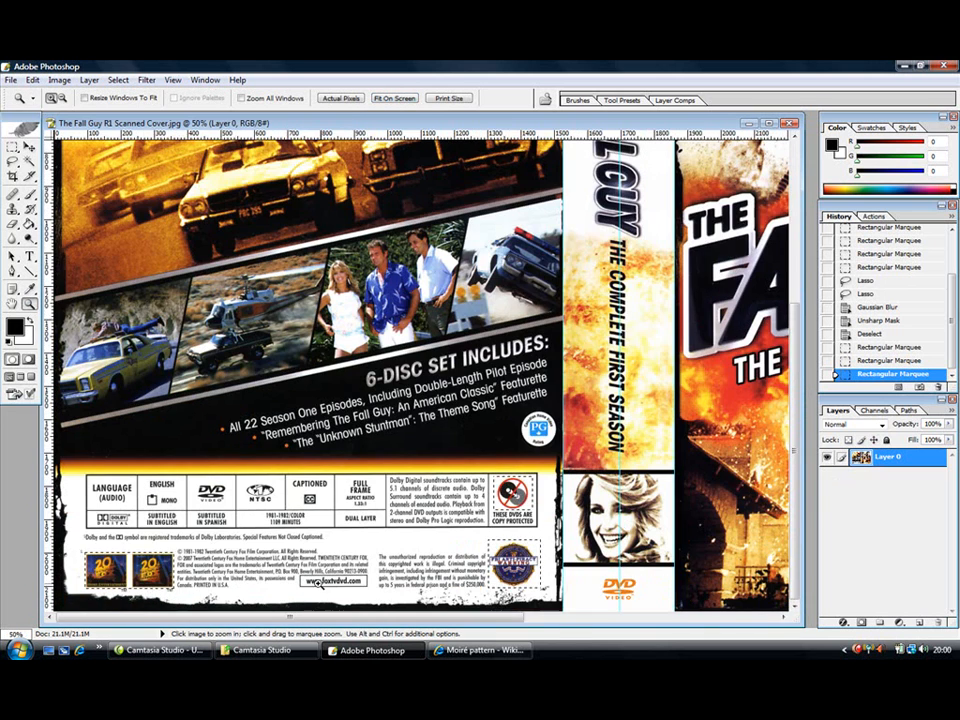
left_click(314, 584)
left_click(231, 567)
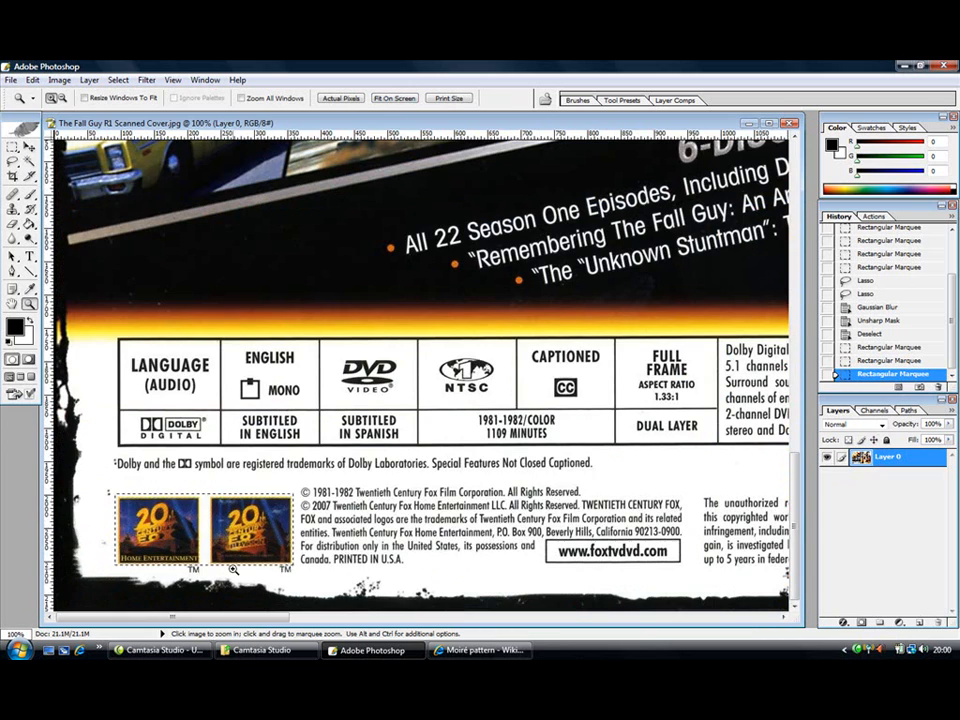
left_click_drag(263, 622, 398, 622)
left_click(146, 80)
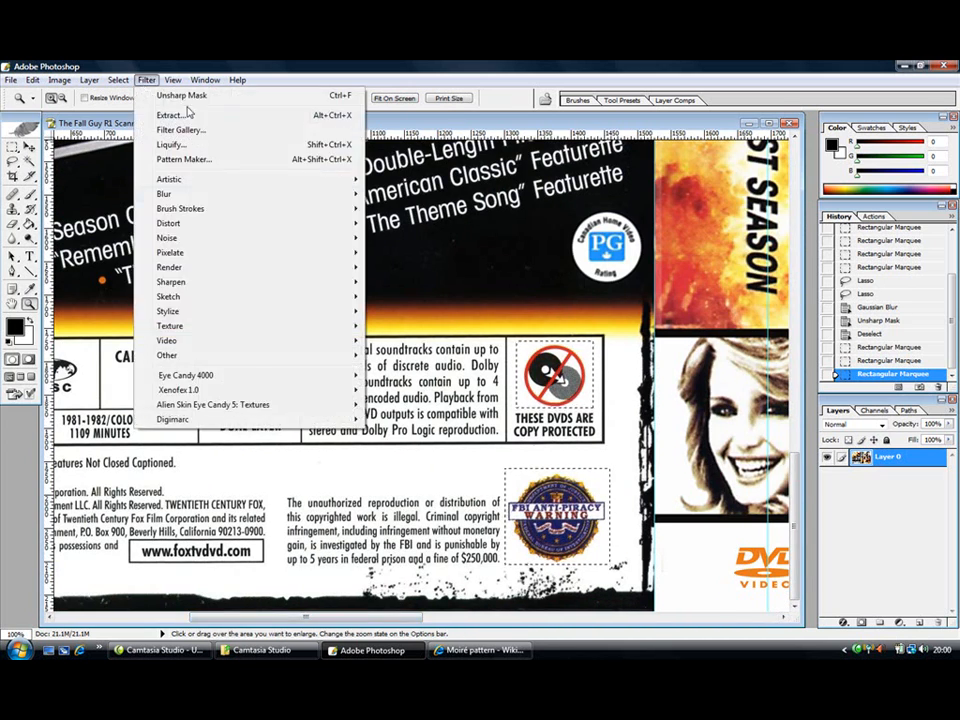
mouse_move(328, 195)
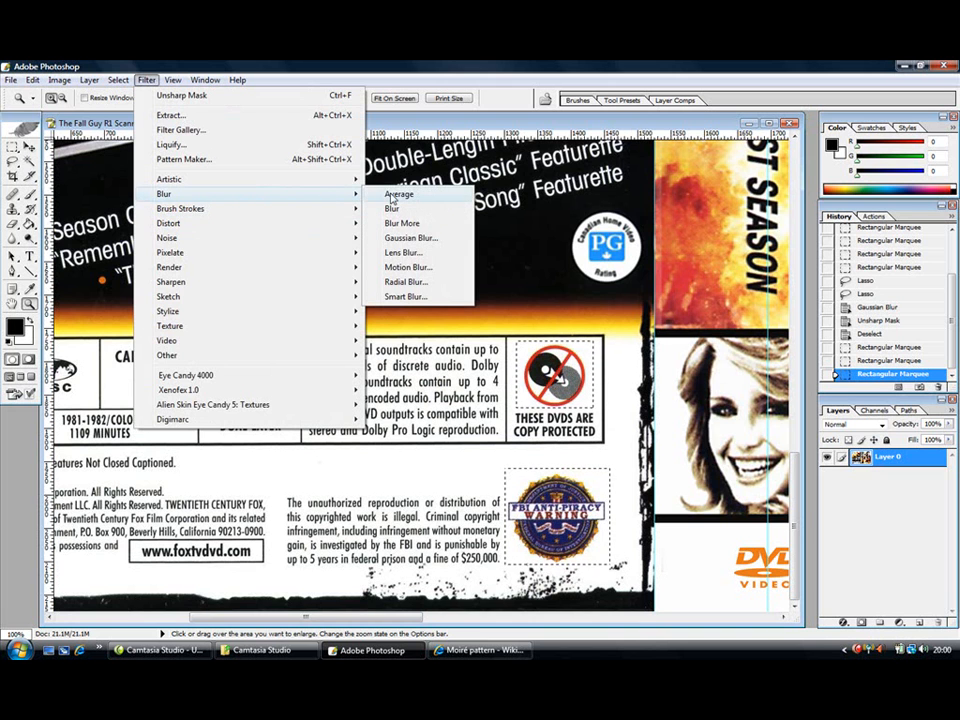
left_click(410, 238)
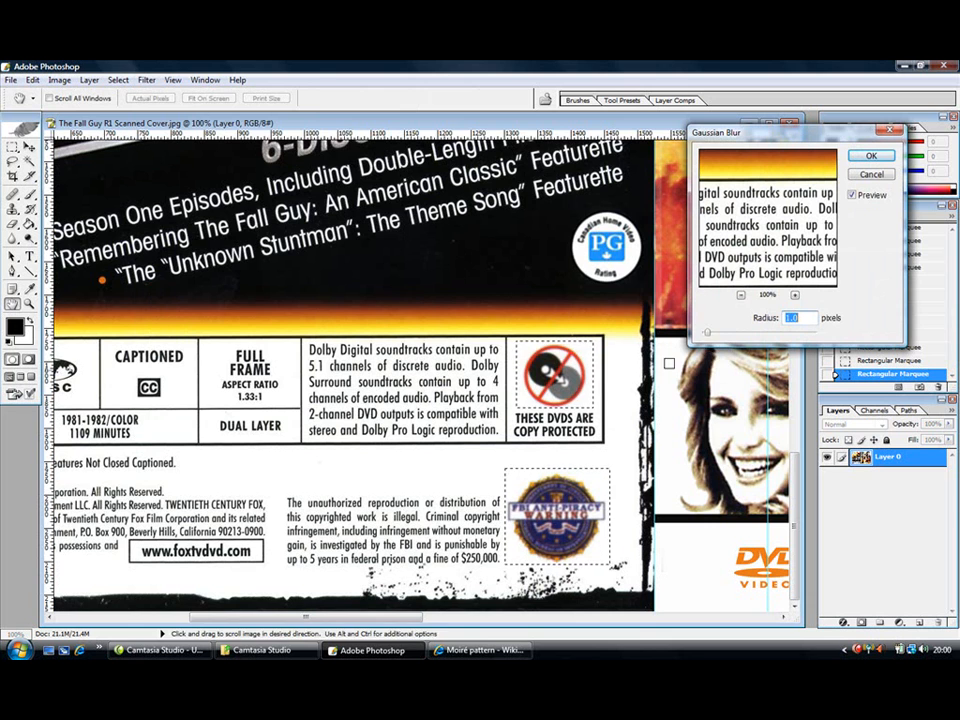
left_click(708, 334)
left_click_drag(708, 337, 705, 338)
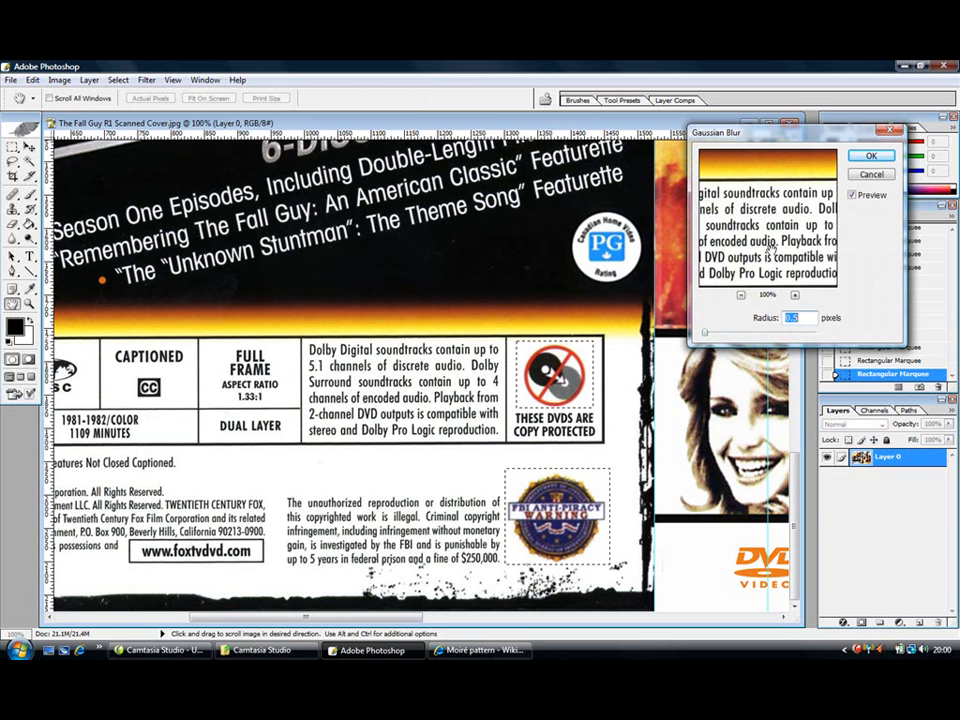
left_click(871, 156)
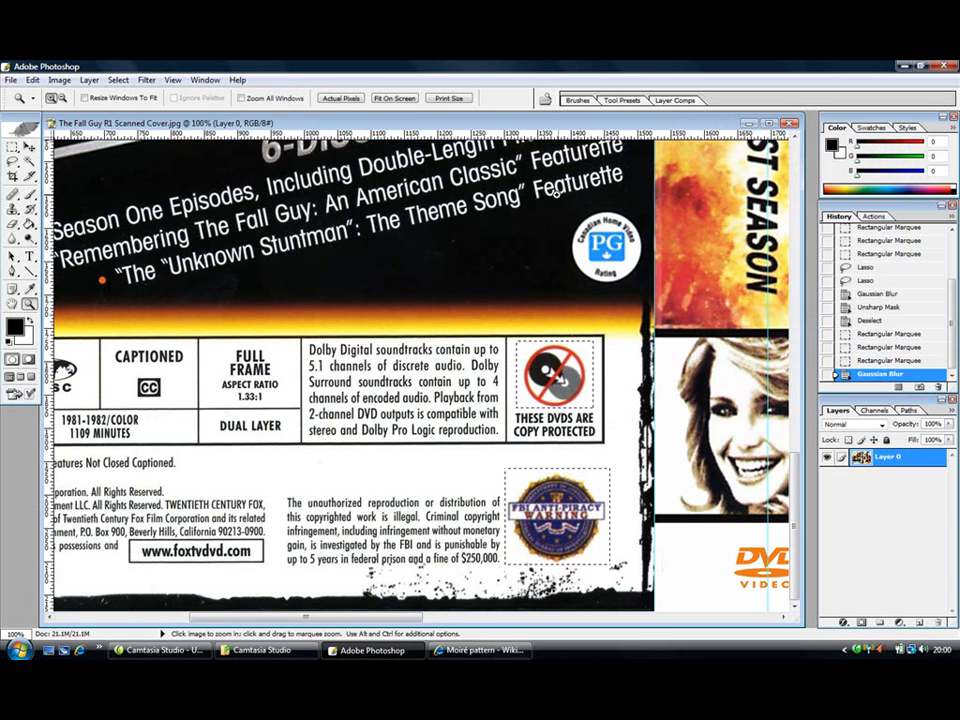
Sharpen the selected icon, seal and logos with Unsharp Mask at amount 100%, radius 1.0 pixels and threshold 5 levels
left_click(146, 79)
mouse_move(290, 282)
left_click(410, 326)
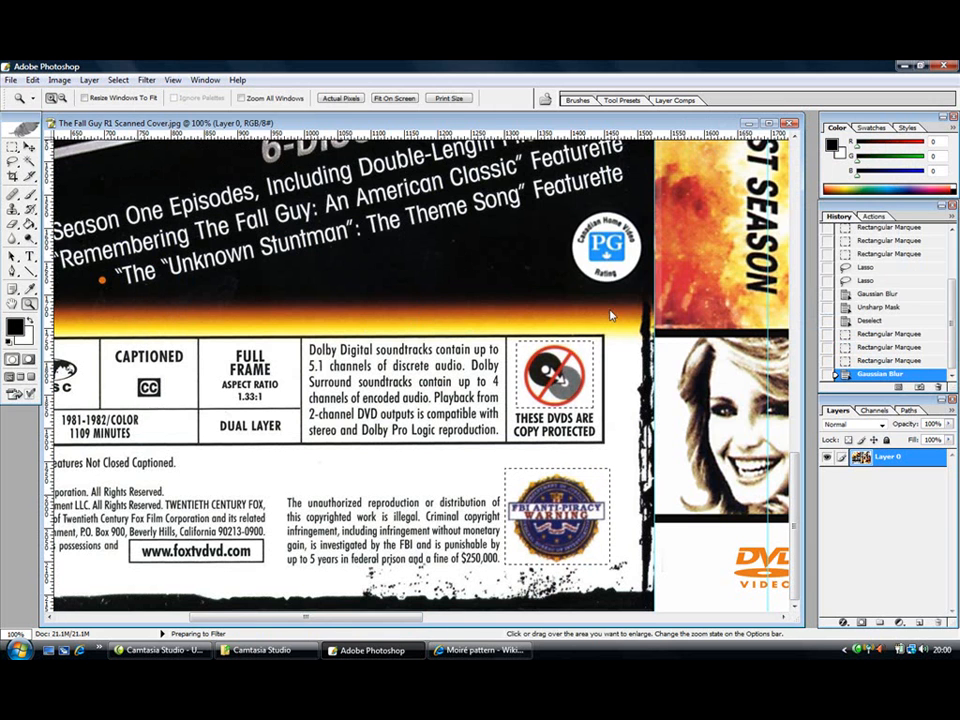
left_click_drag(640, 163, 769, 141)
left_click_drag(738, 365, 725, 366)
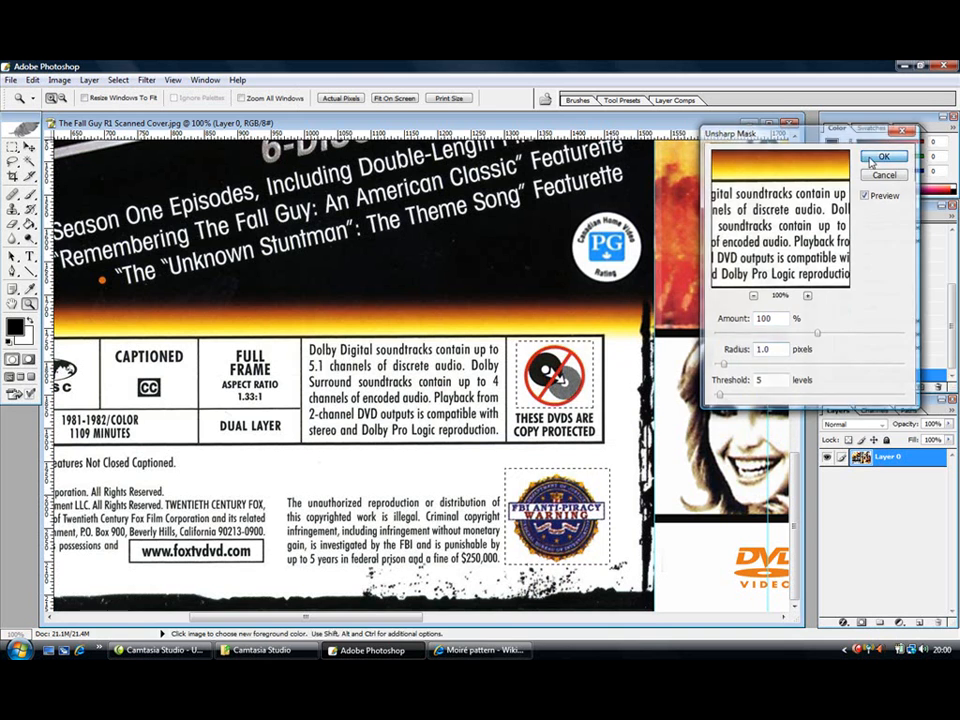
key("Return")
Fit the whole cover in view, activate the Rectangular Marquee tool in new-selection mode and clear the selection
left_click_drag(413, 618, 444, 646)
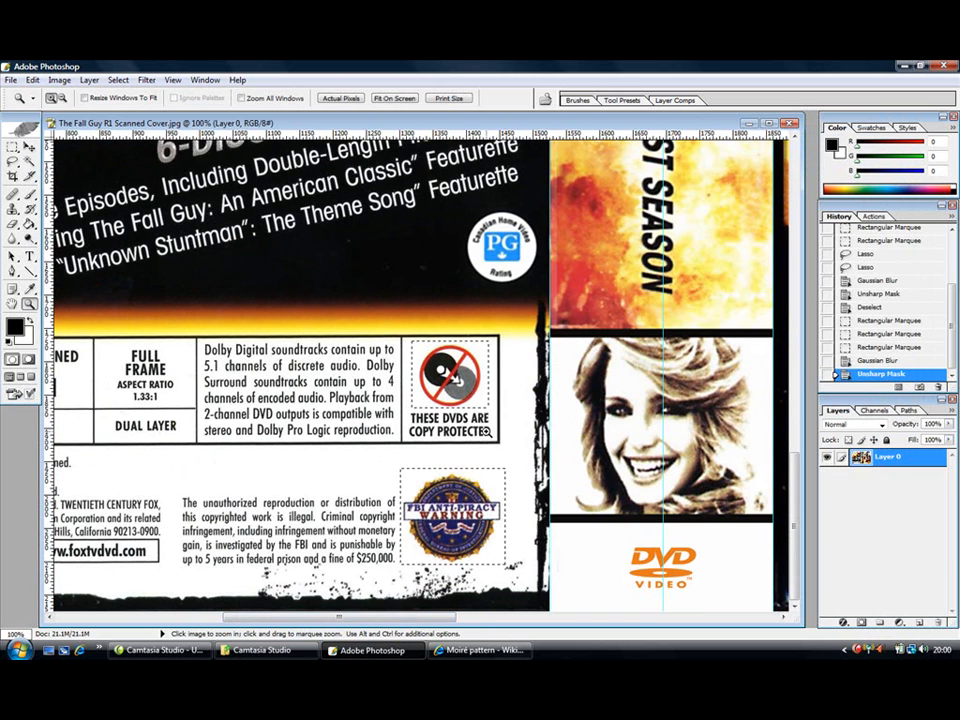
left_click(394, 98)
key("m")
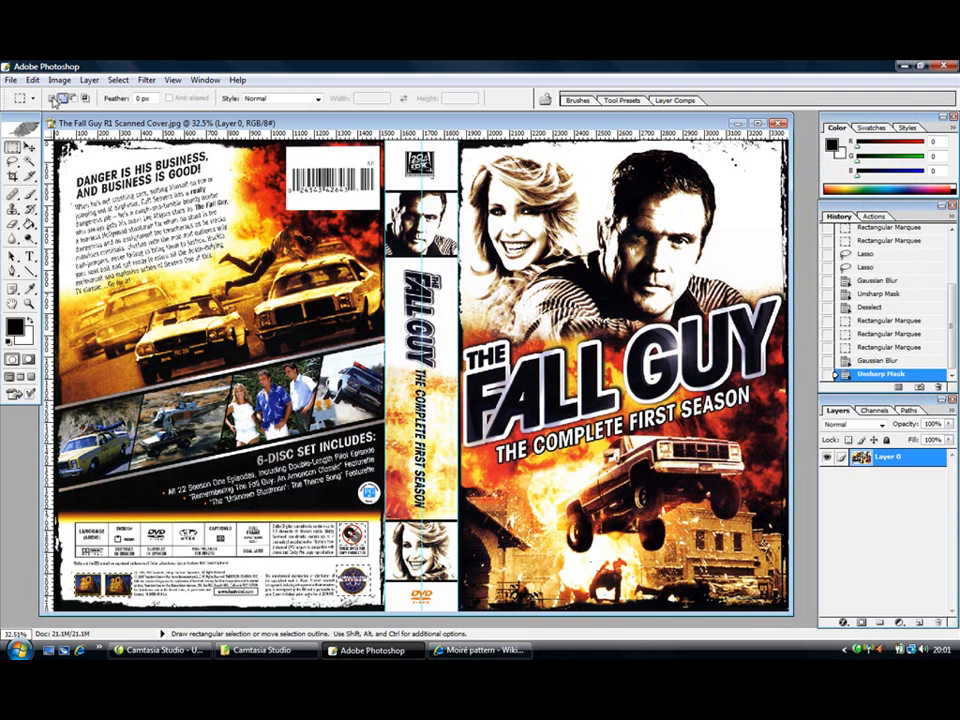
key("ctrl+d")
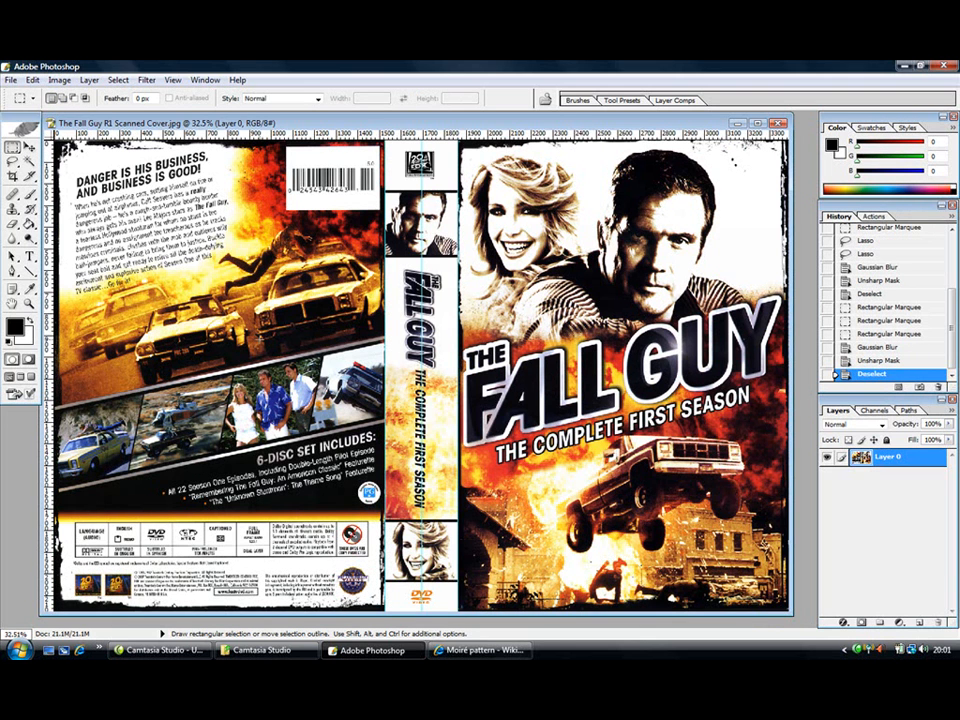